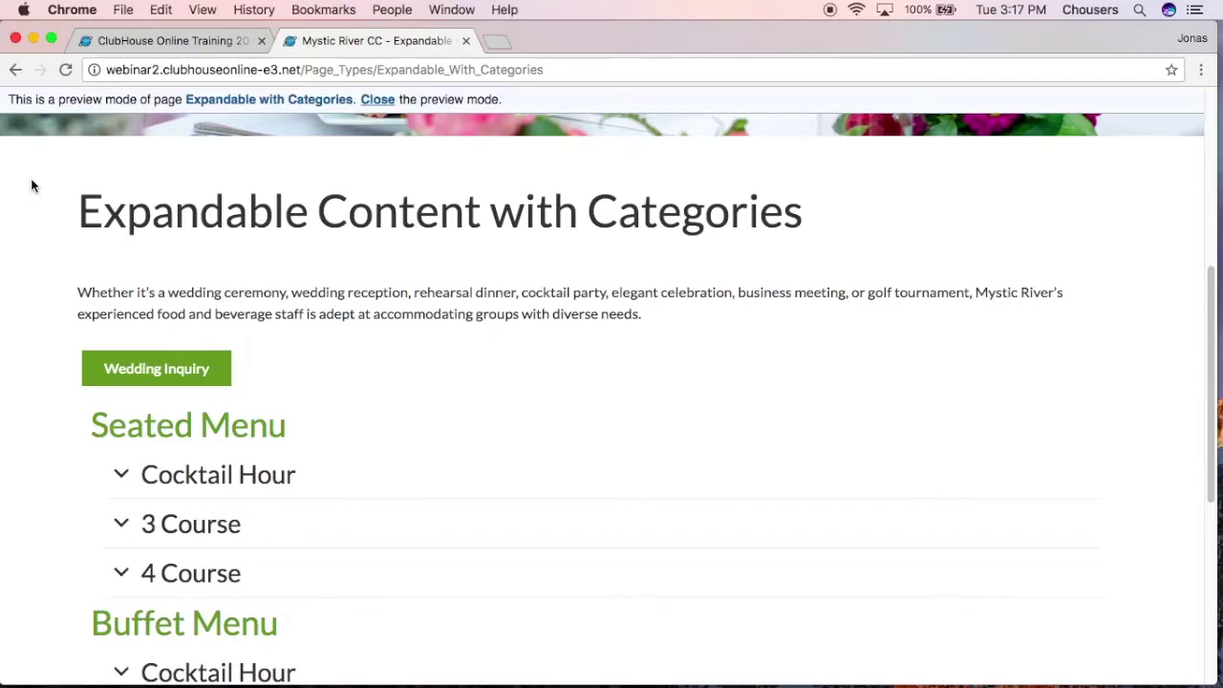
- Expand the Cocktail Hour item under Seated Menu on the sample page, review its content and collapse it again
click(120, 482)
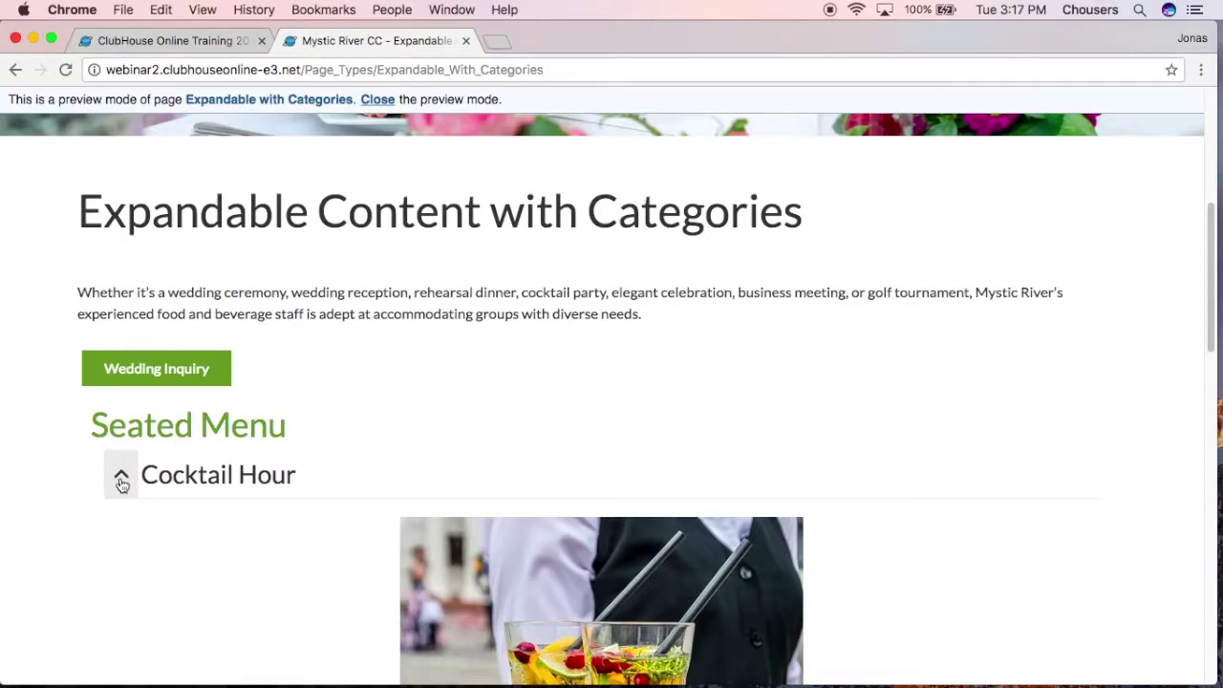
scroll(119, 485, down, 10)
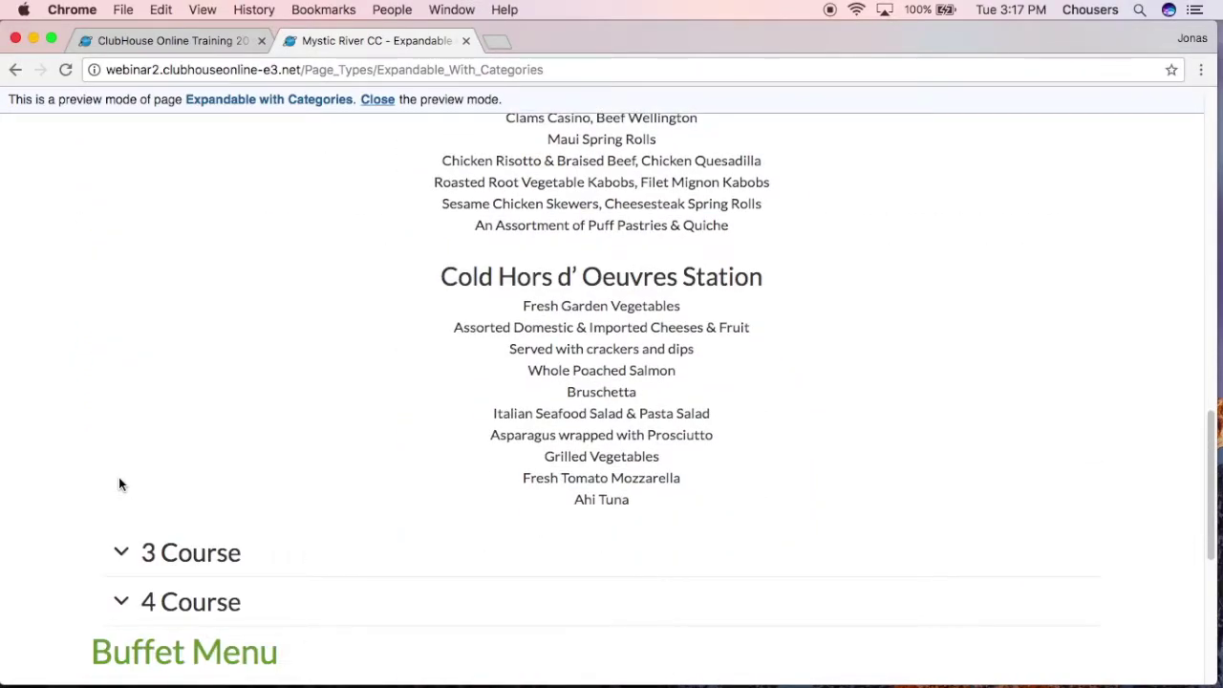
scroll(116, 475, up, 10)
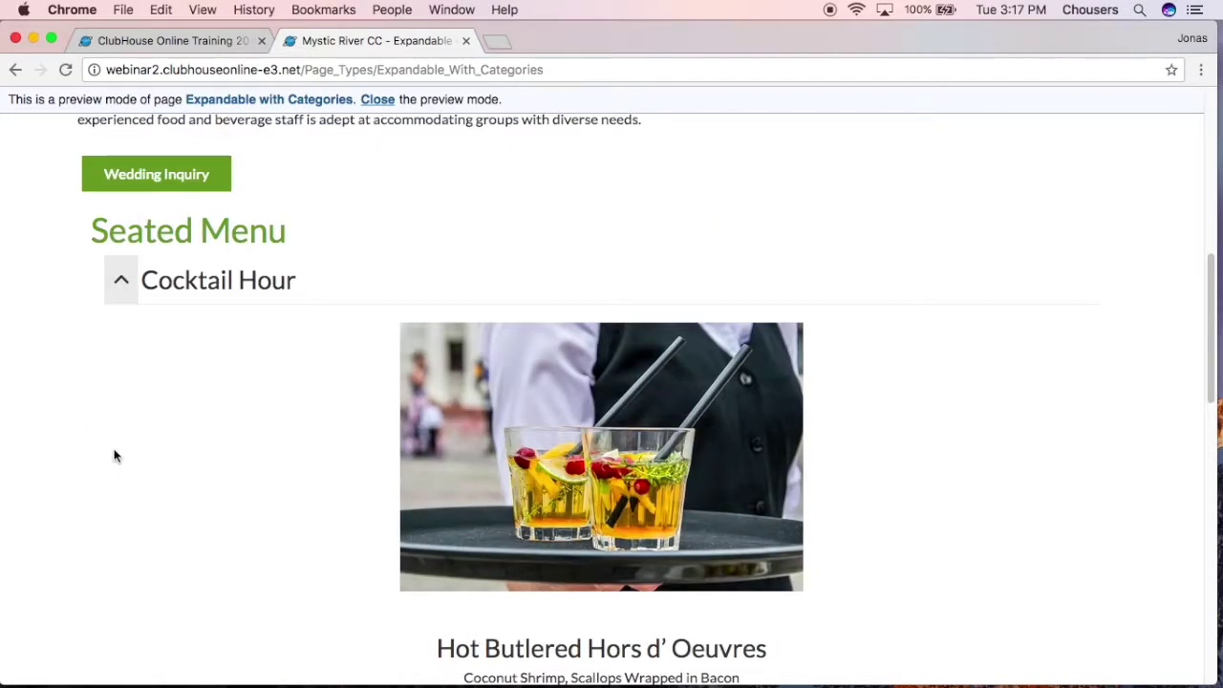
click(121, 278)
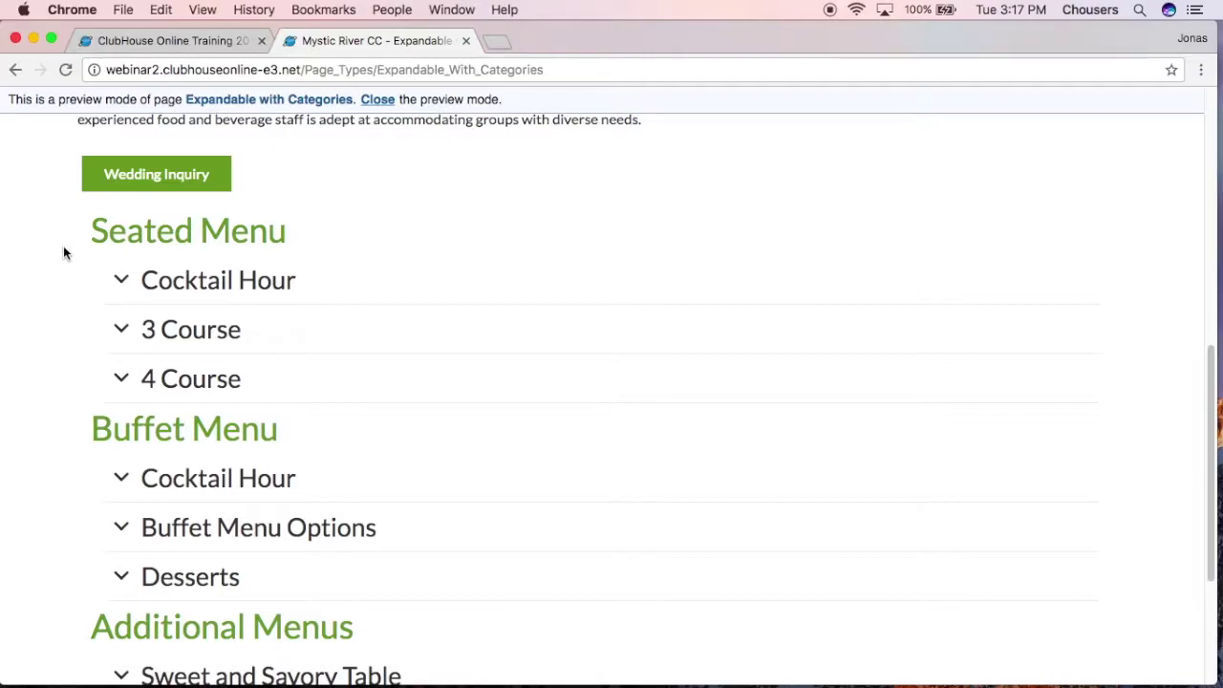
- In the CMS browser tab, create and save an Expandable Content With Categories page named Dining Menus under Member Central
click(143, 38)
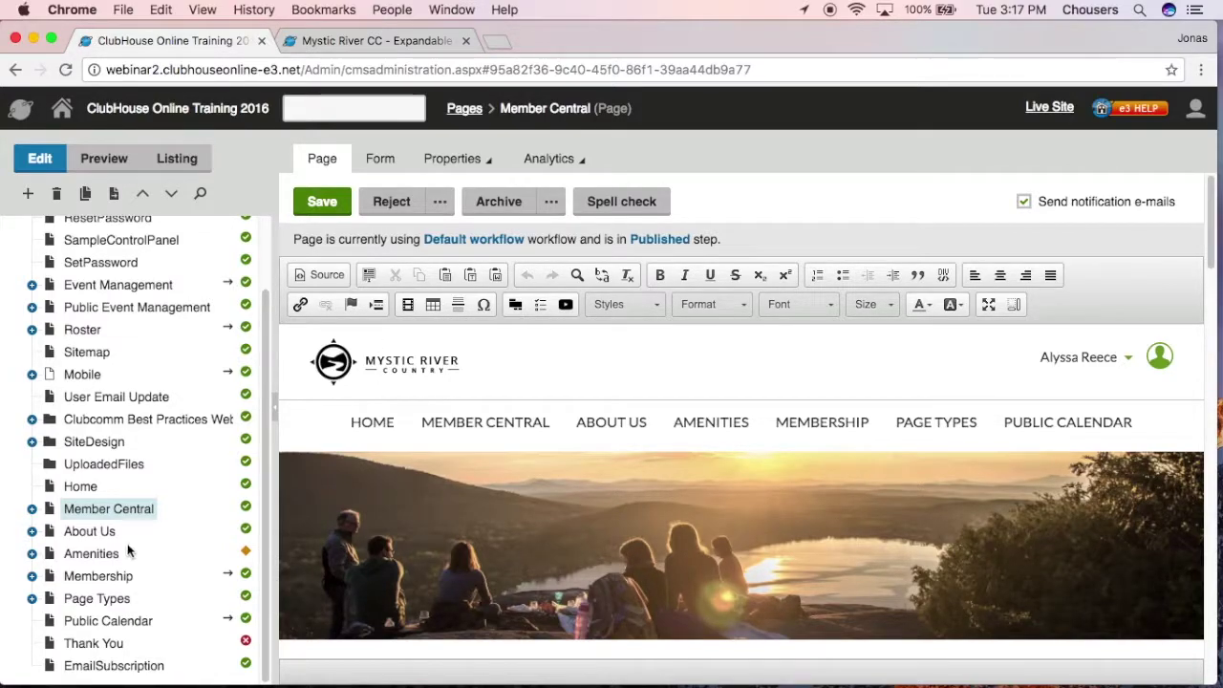
click(28, 195)
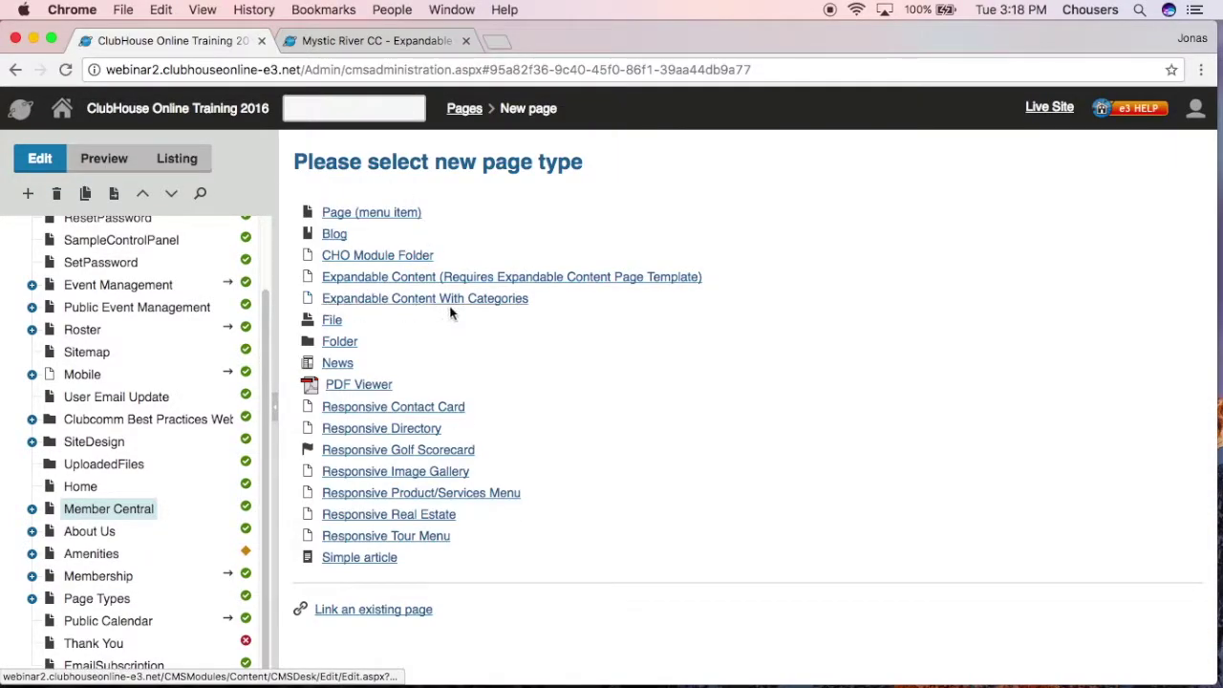
click(500, 300)
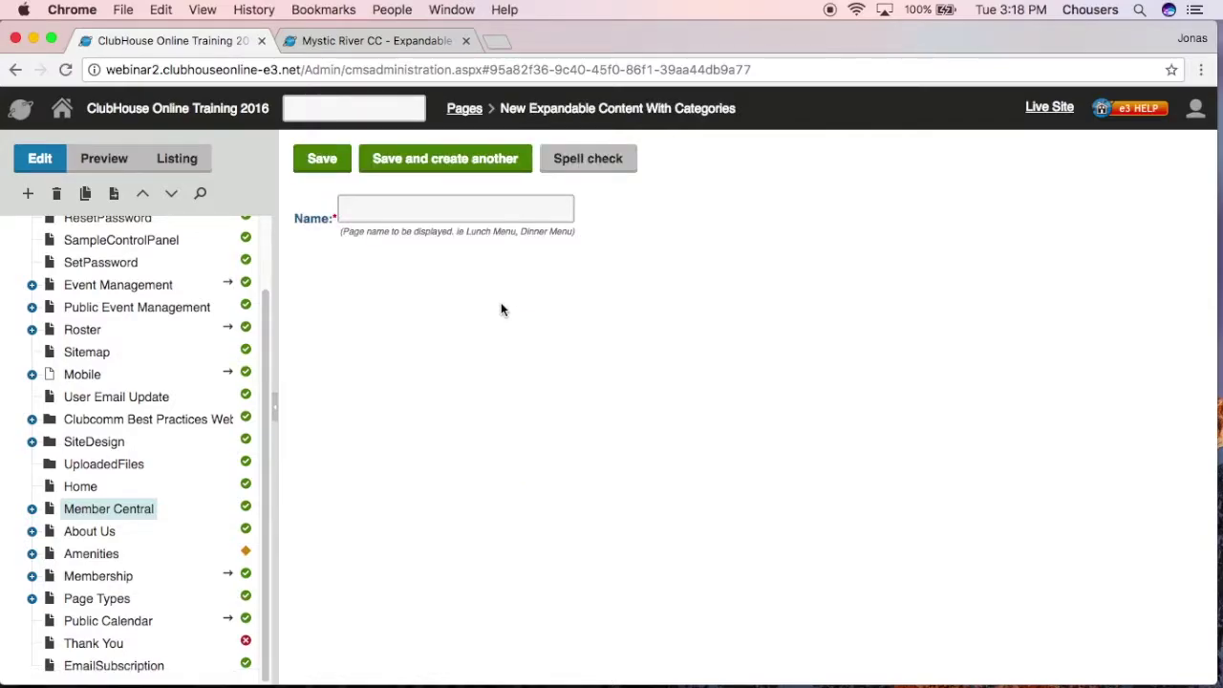
click(559, 203)
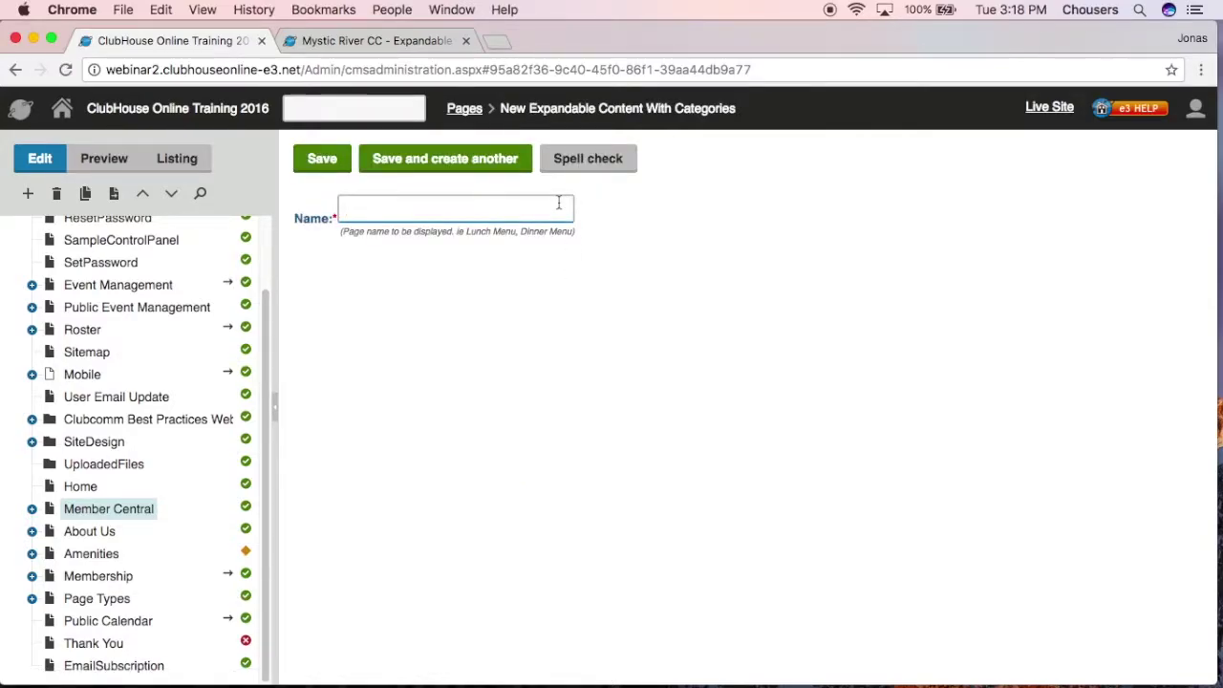
text(Dining Menus)
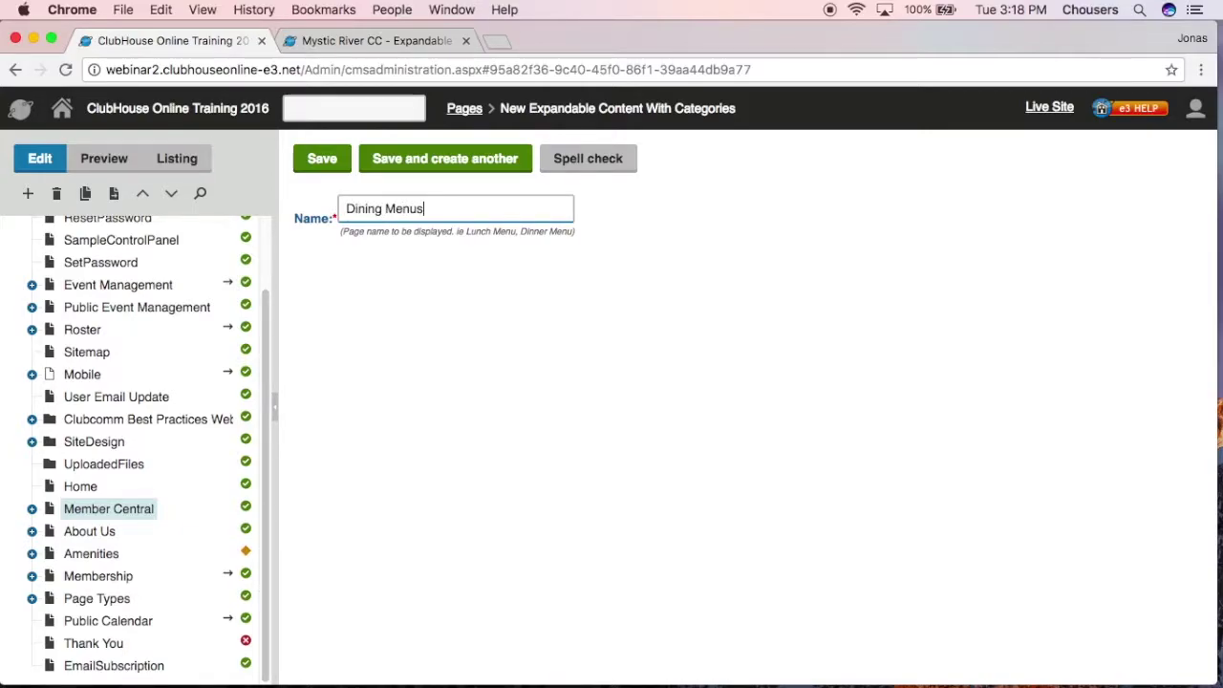
click(315, 159)
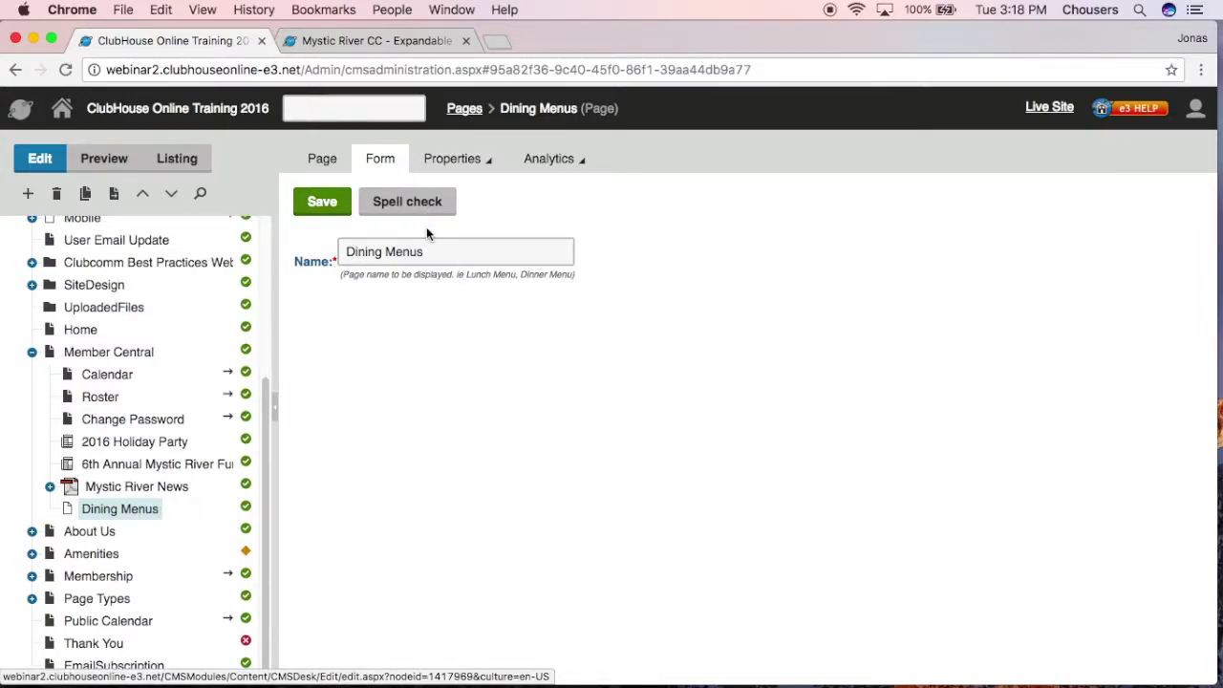
drag(443, 252, 310, 250)
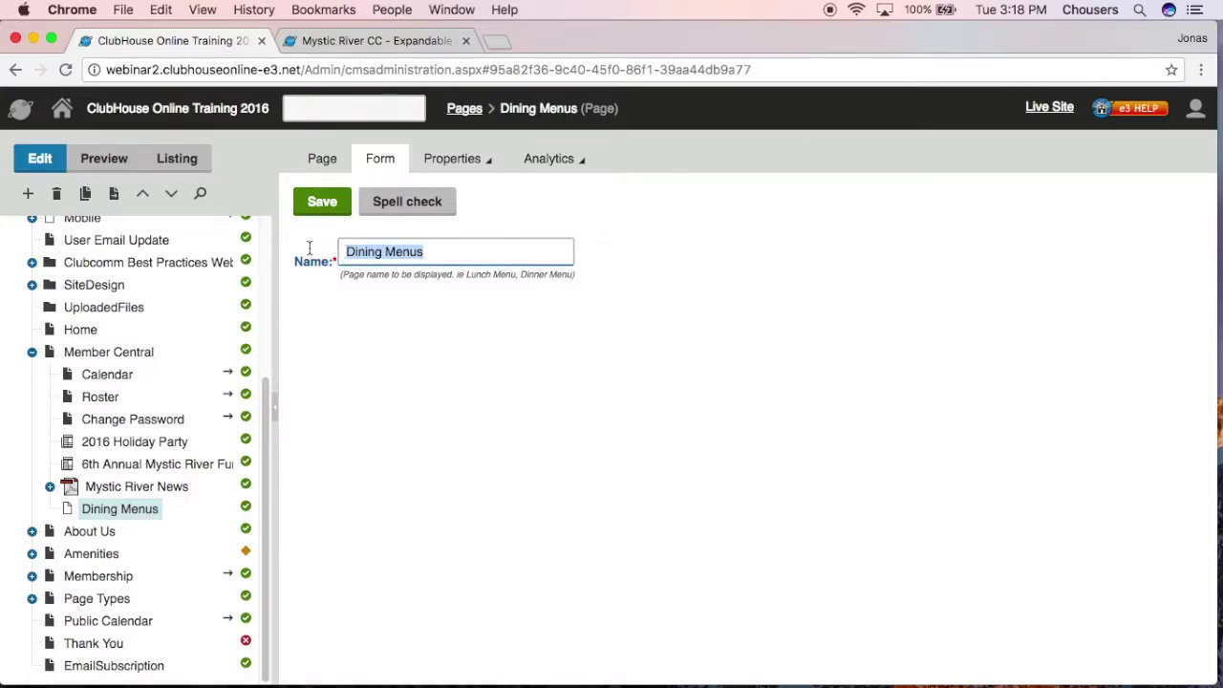
click(454, 378)
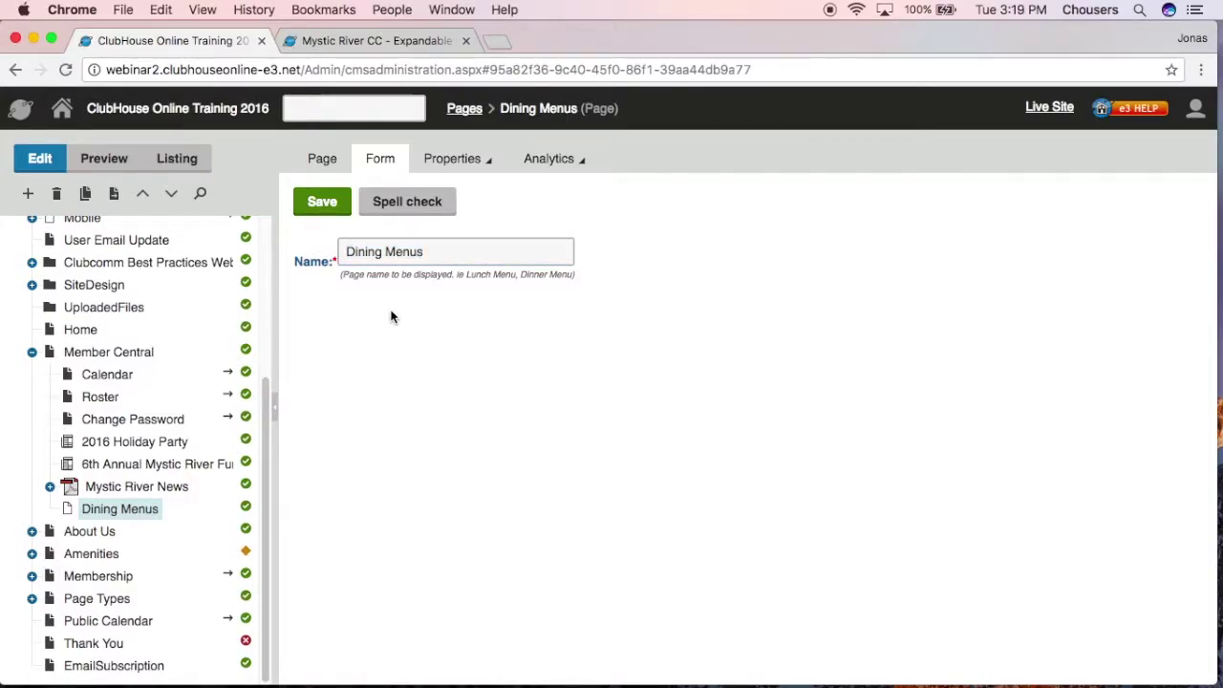
- Open the Dining Menus page content for editing and copy its heading and intro paragraph from the Page Type Text for Video 2 document in Pages
click(334, 158)
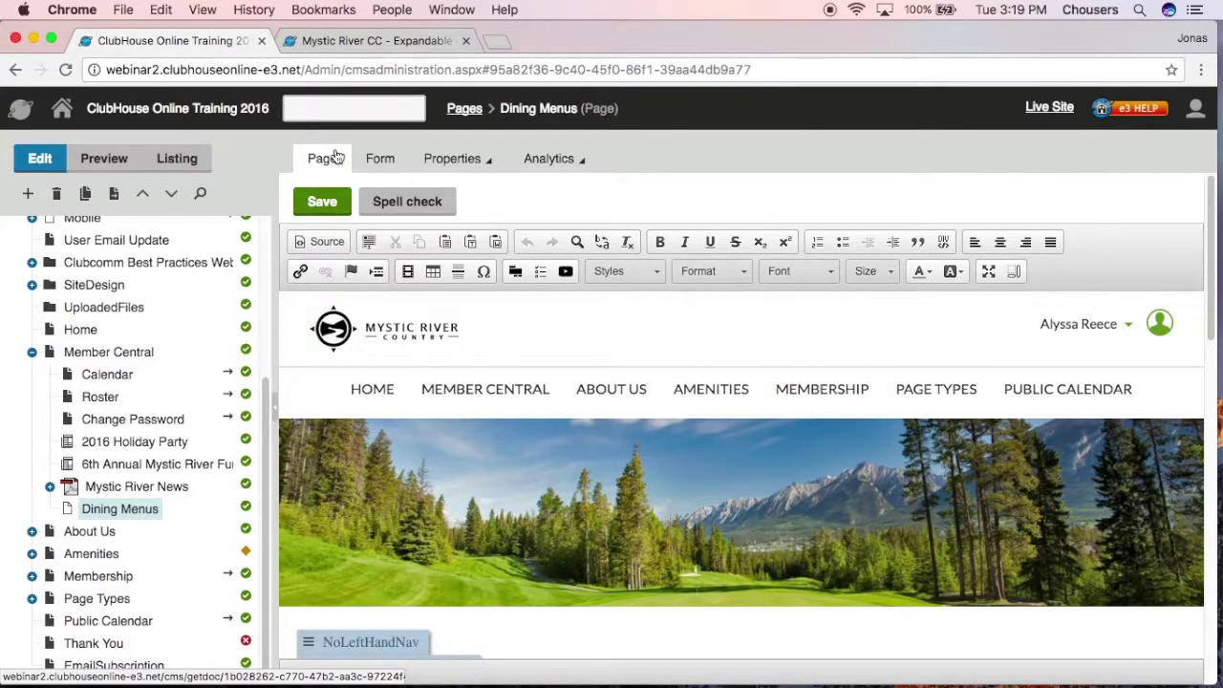
scroll(296, 435, down, 5)
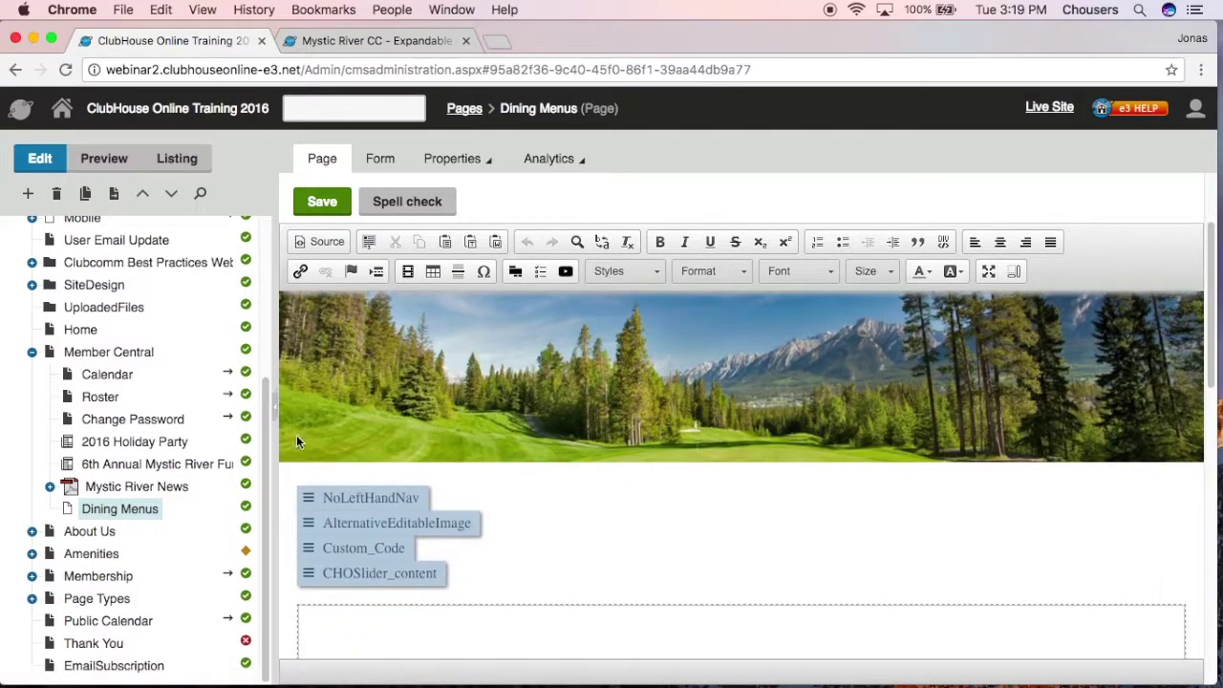
click(392, 499)
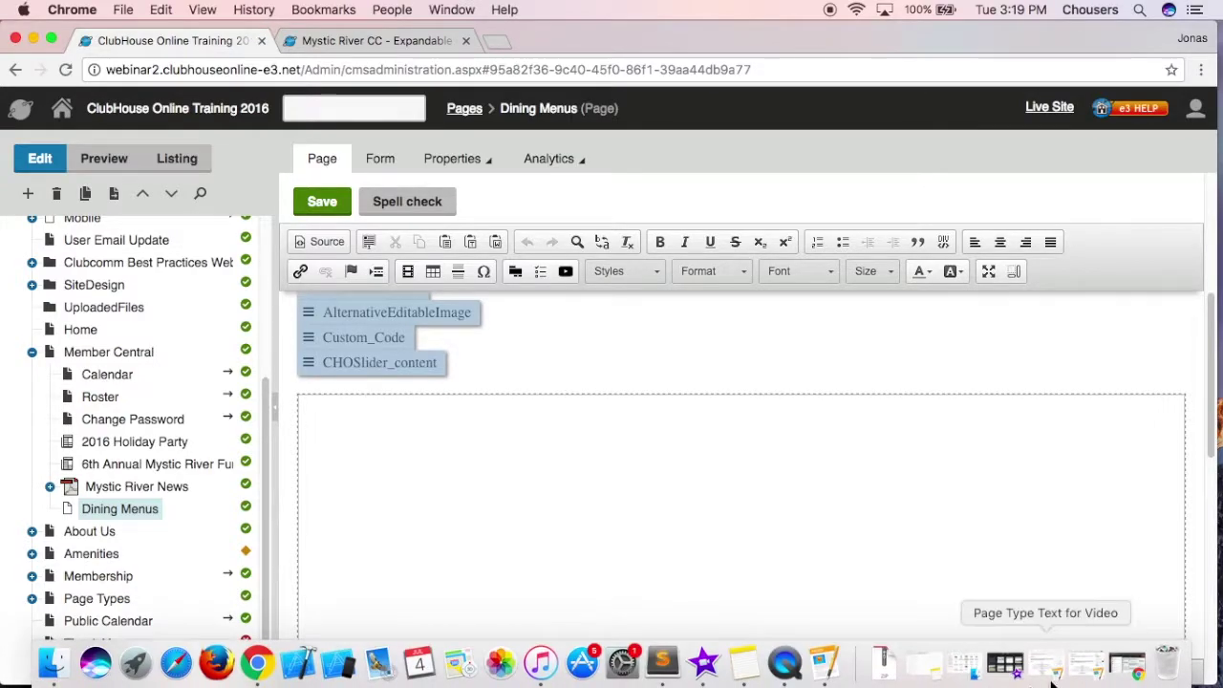
click(1082, 662)
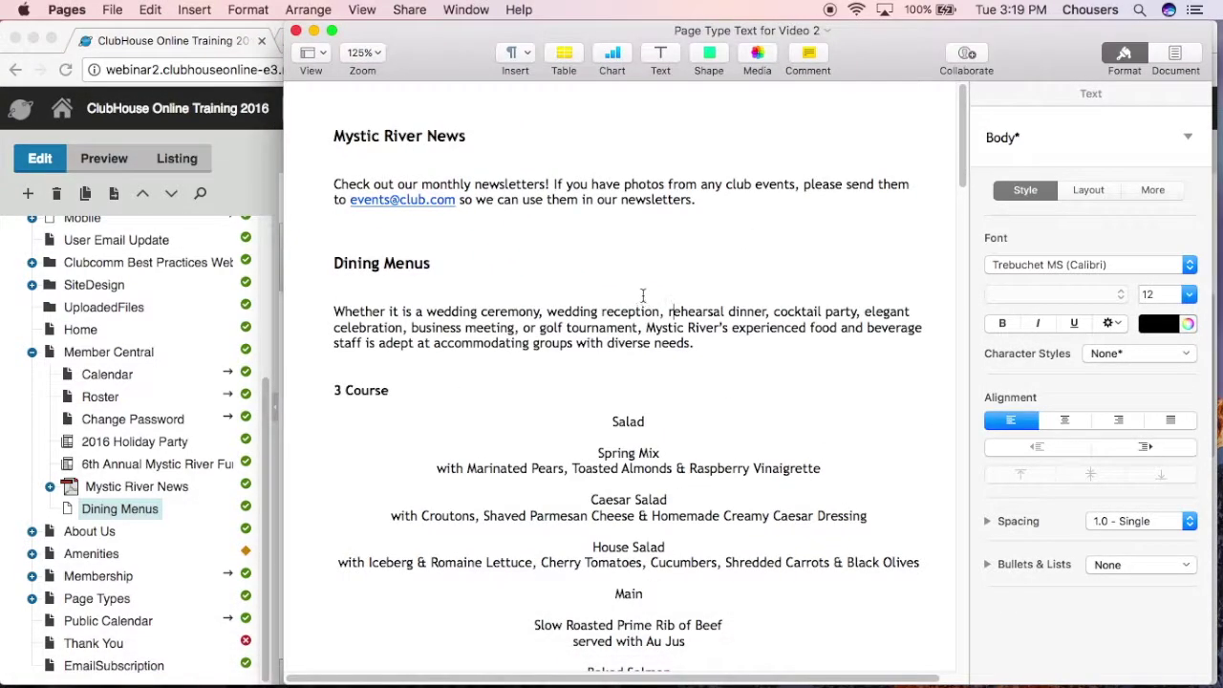
drag(323, 263, 698, 361)
key(super+c)
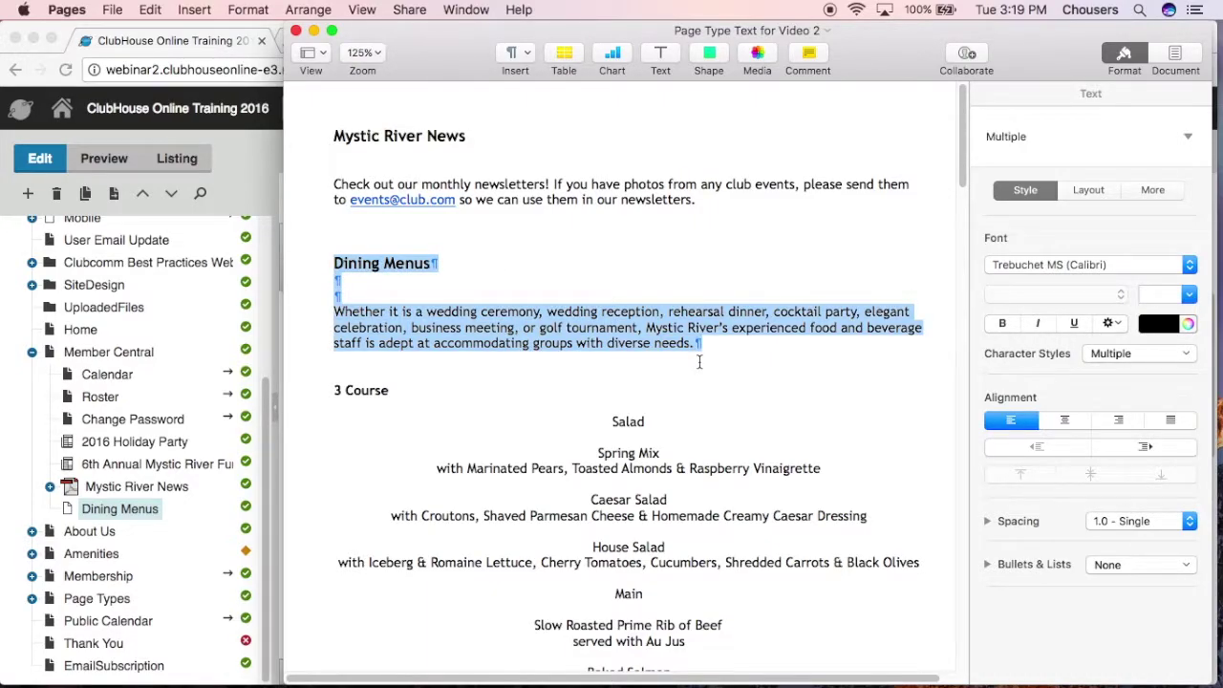
- Minimise the Pages document and paste the copied text as plain text into the Dining Menus page's editable region
click(314, 31)
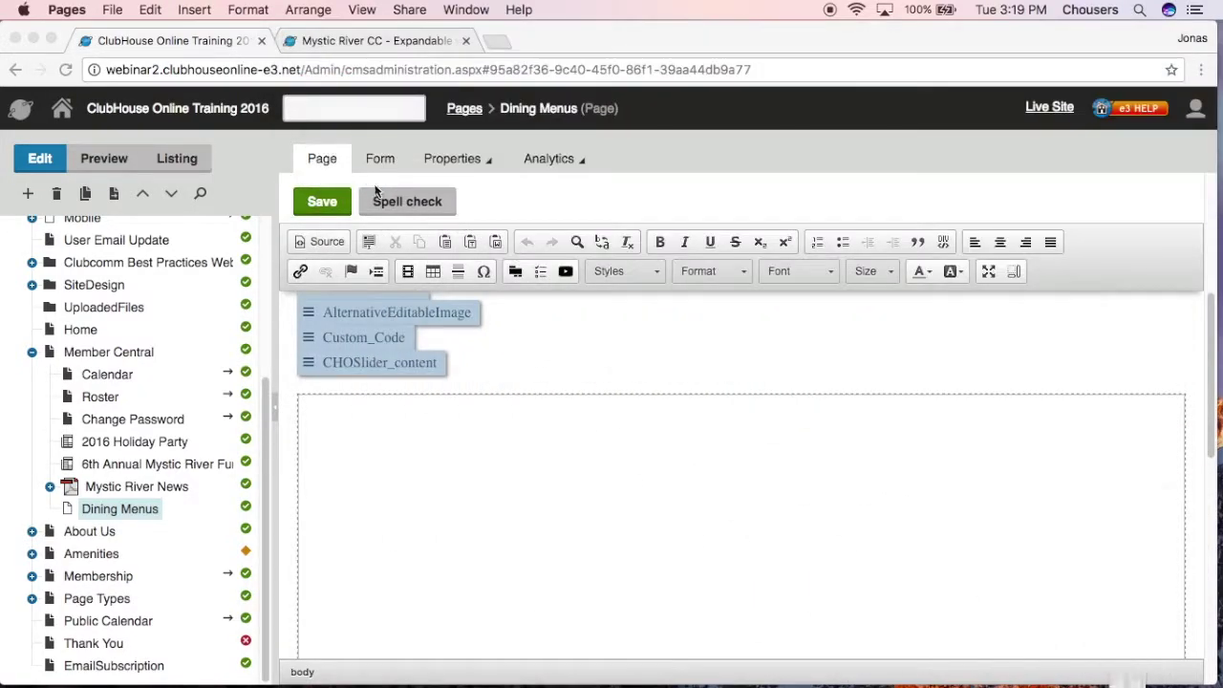
click(387, 421)
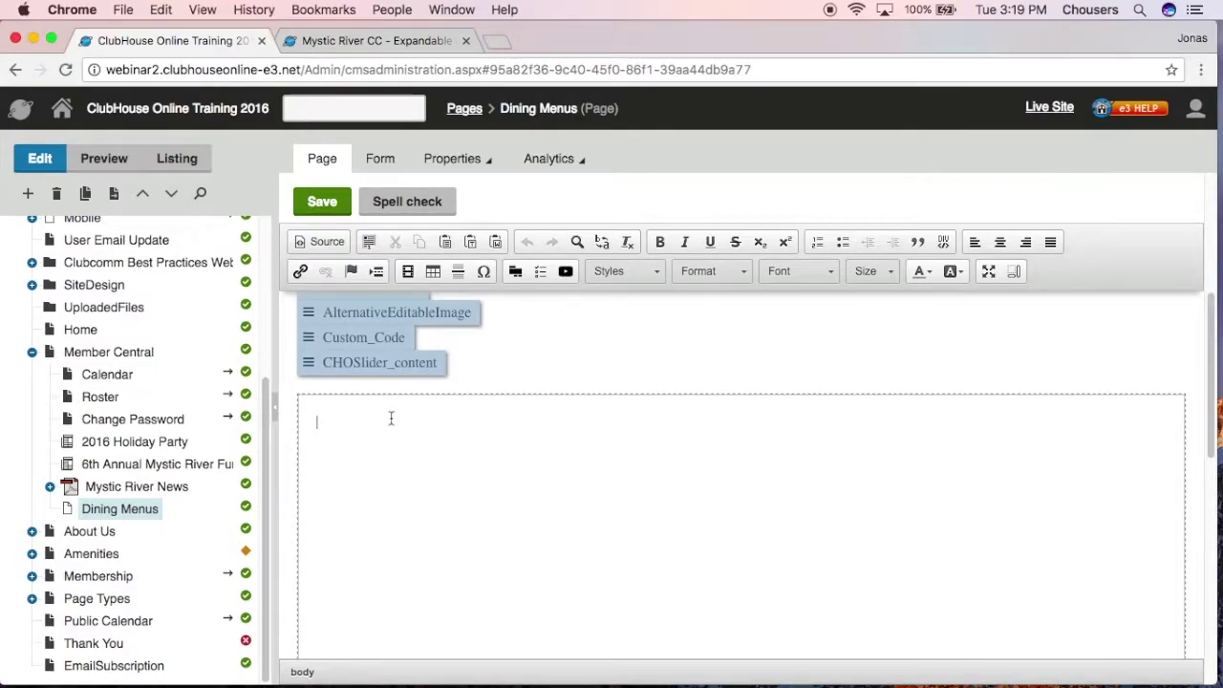
click(470, 239)
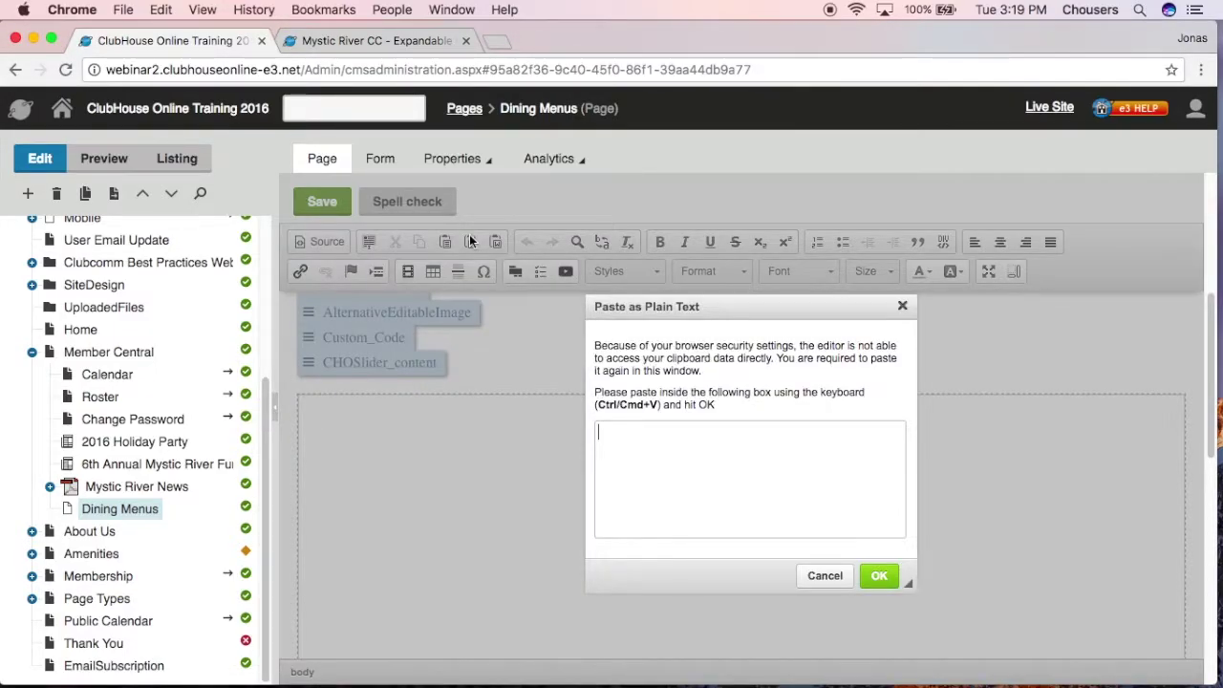
key(super+v)
click(879, 576)
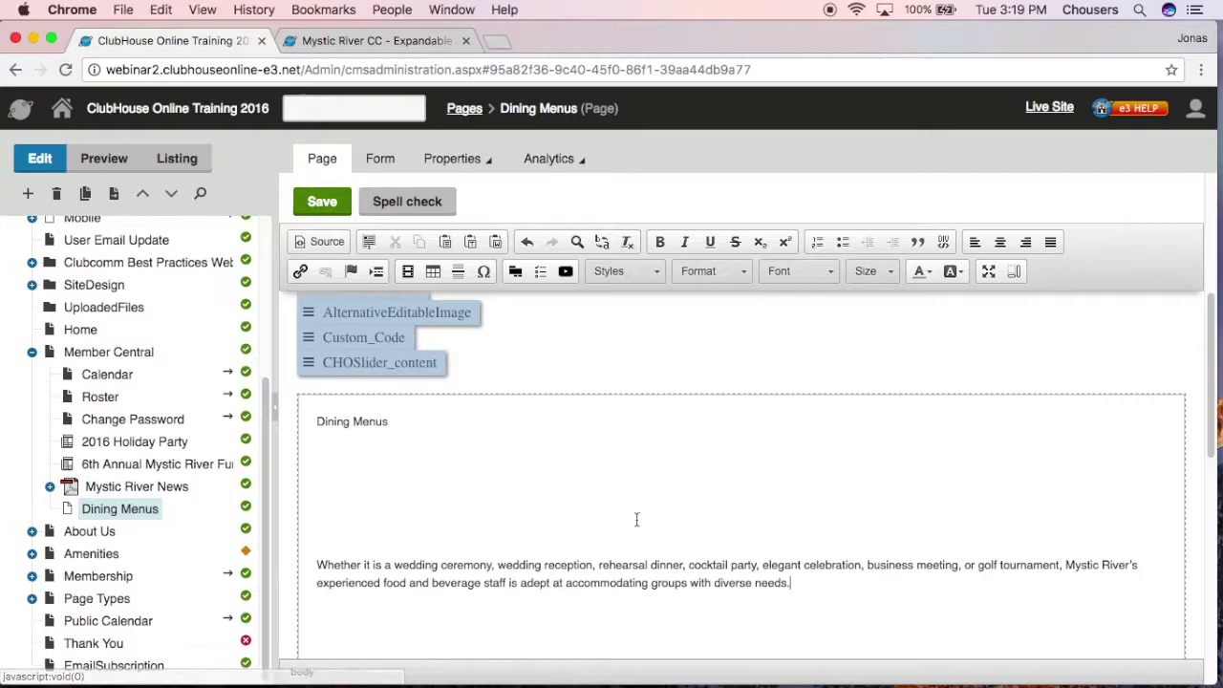
- Centre the Dining Menus heading line and format it as Heading 1
drag(459, 417, 291, 417)
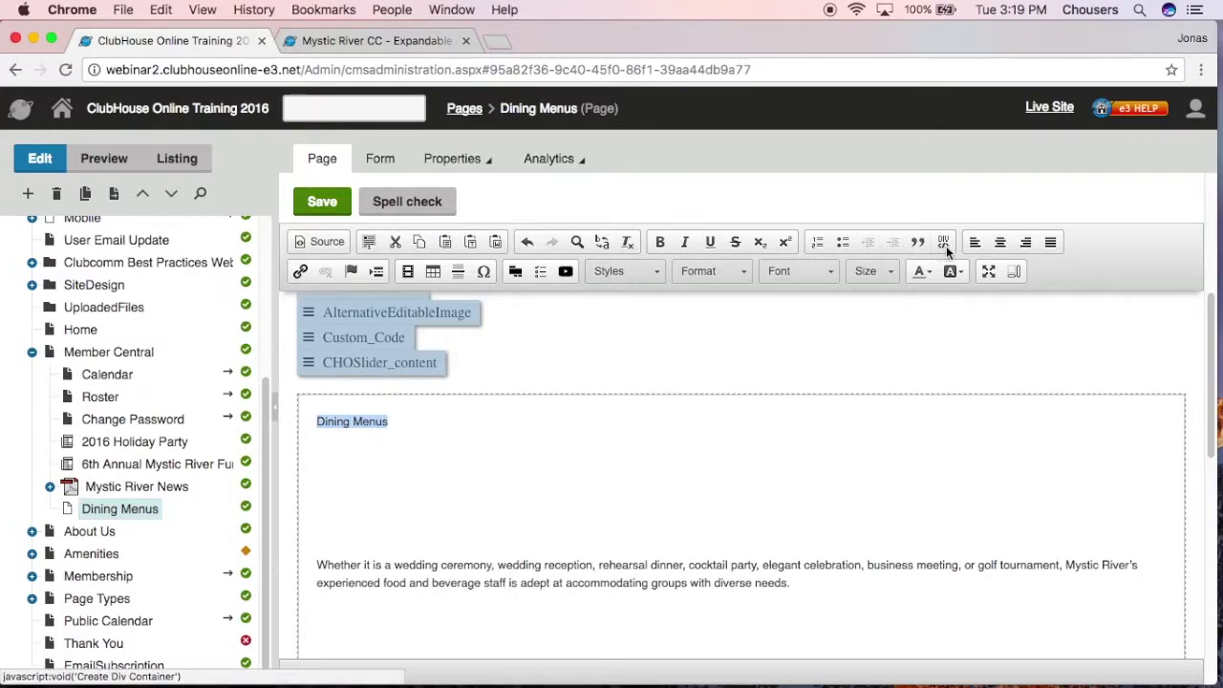
click(1000, 241)
click(794, 270)
click(740, 270)
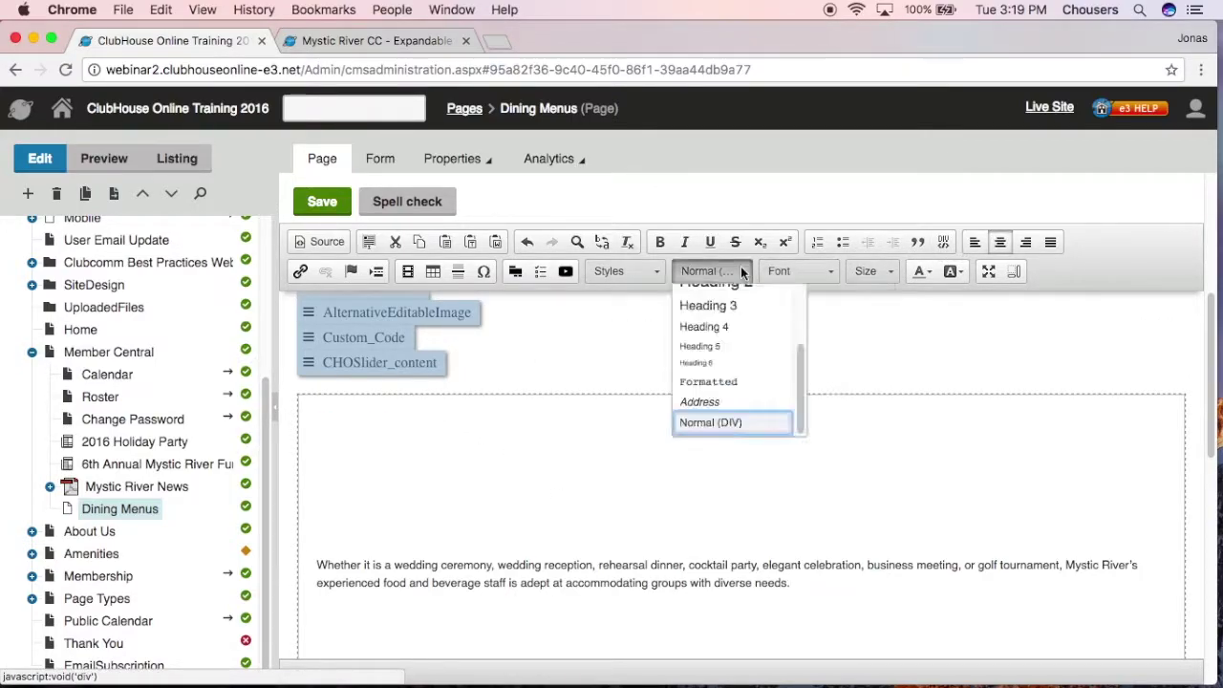
scroll(721, 363, up, 5)
click(720, 347)
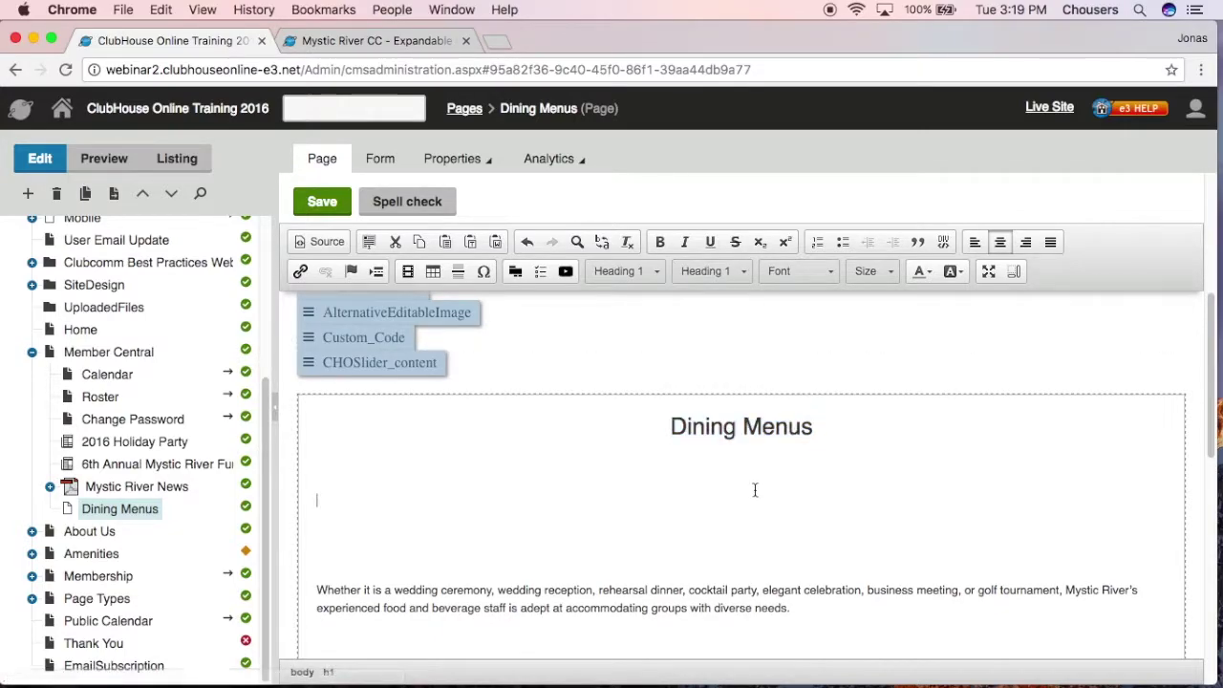
- Remove the extra blank lines between the Dining Menus heading and the intro paragraph, and save the page
key(BackSpace)
key(BackSpace)
key(BackSpace)
key(BackSpace)
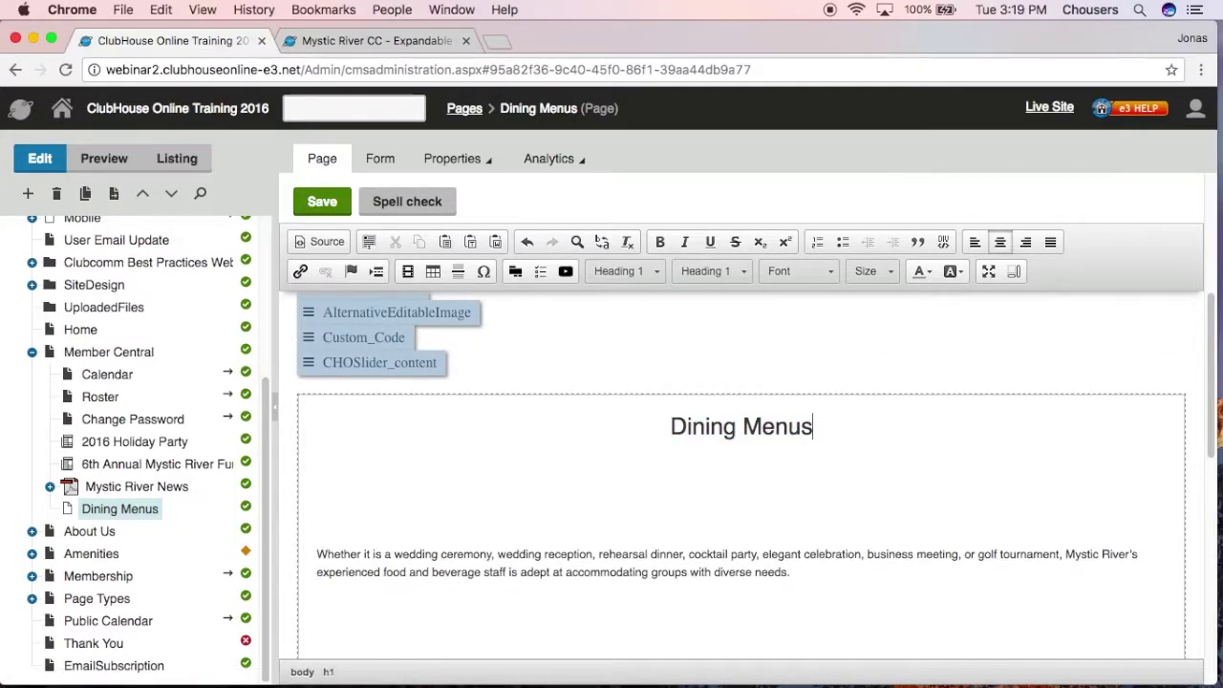
text(us)
key(Down)
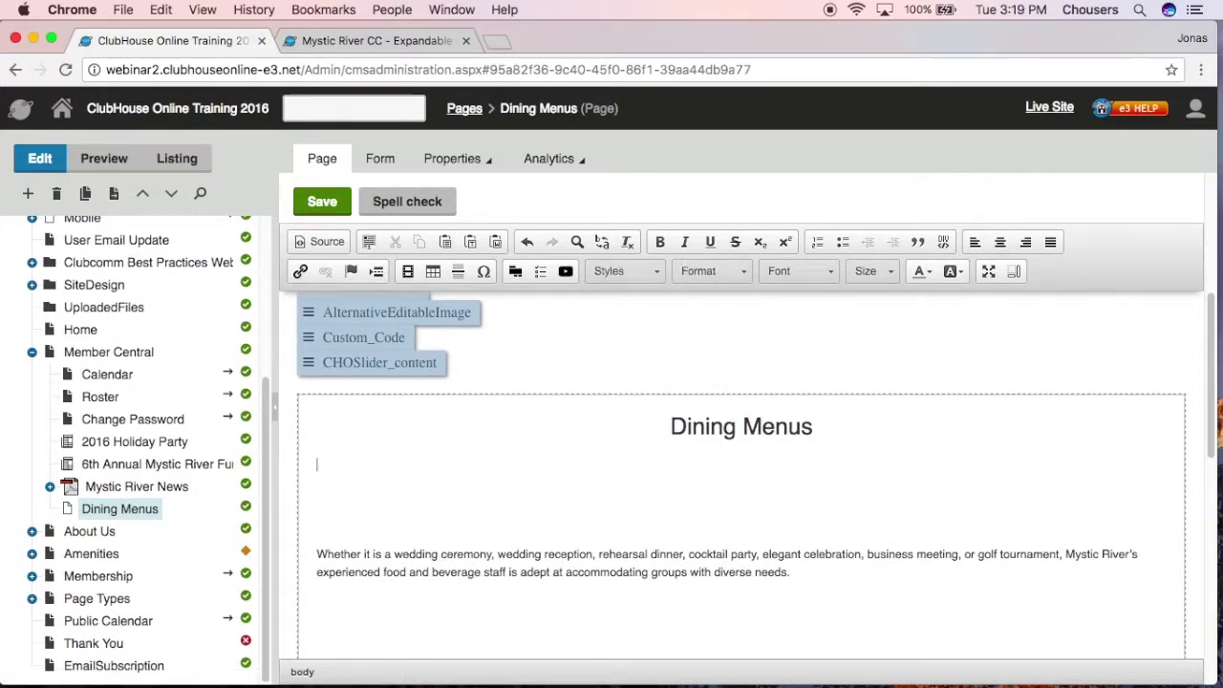
key(BackSpace)
key(Down)
key(Down)
key(Down)
key(Down)
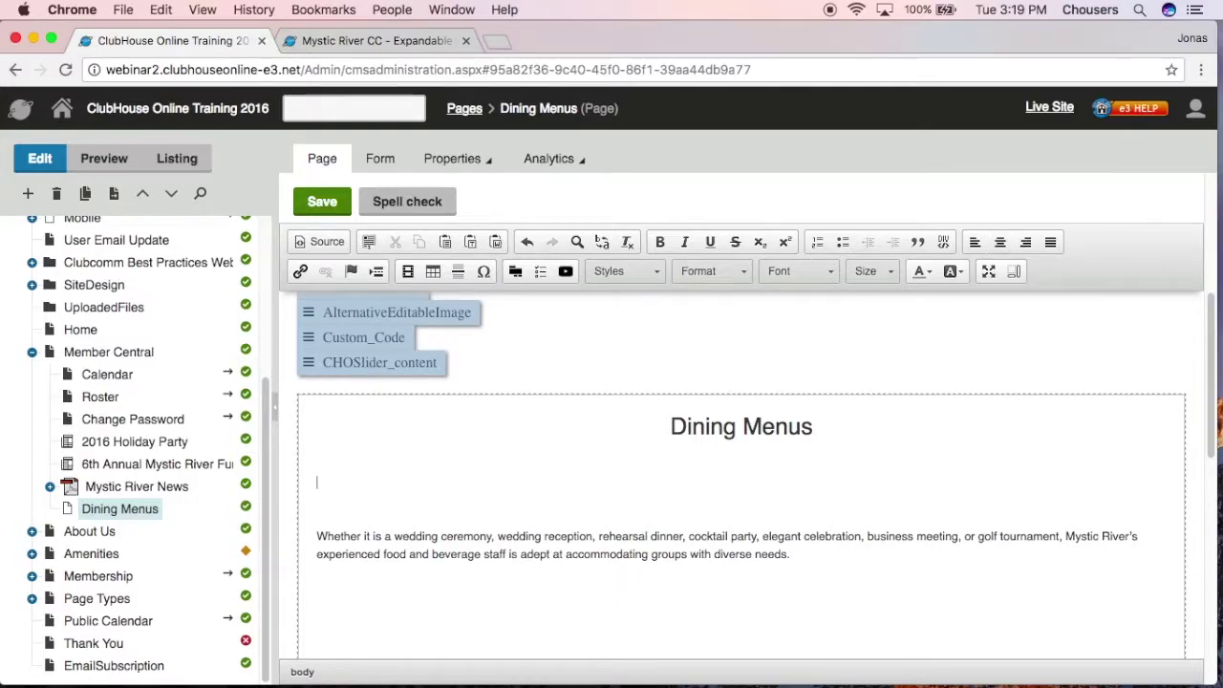
key(BackSpace)
key(BackSpace)
key(BackSpace)
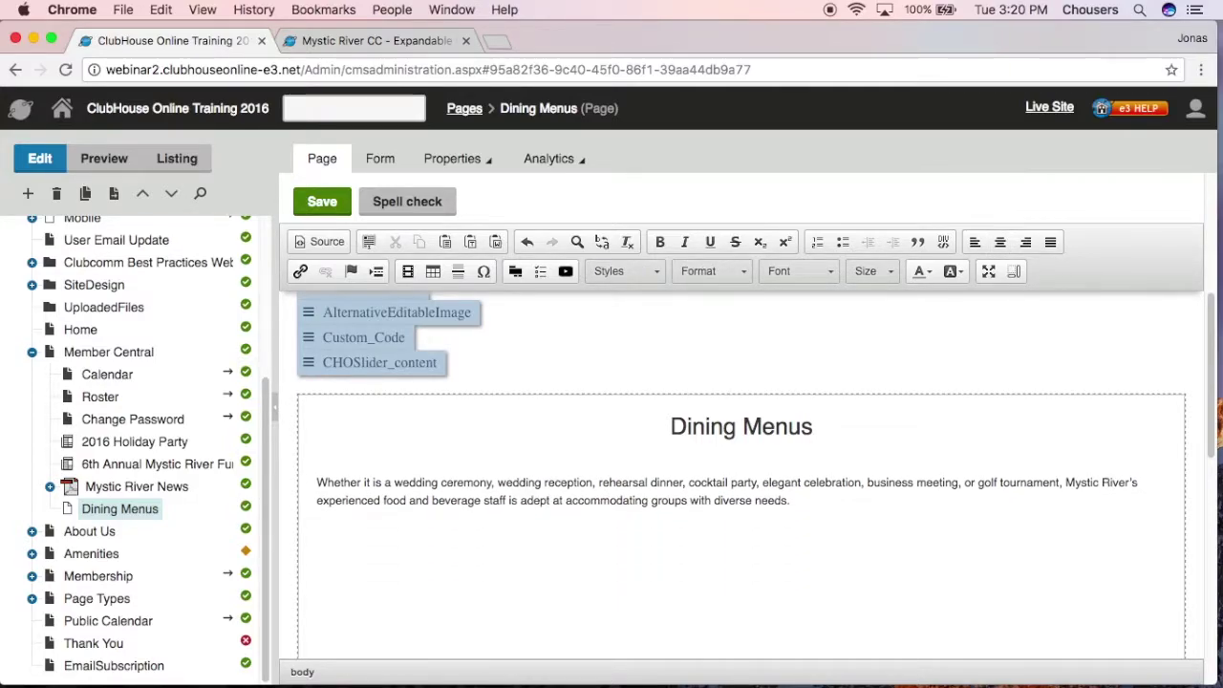
click(329, 203)
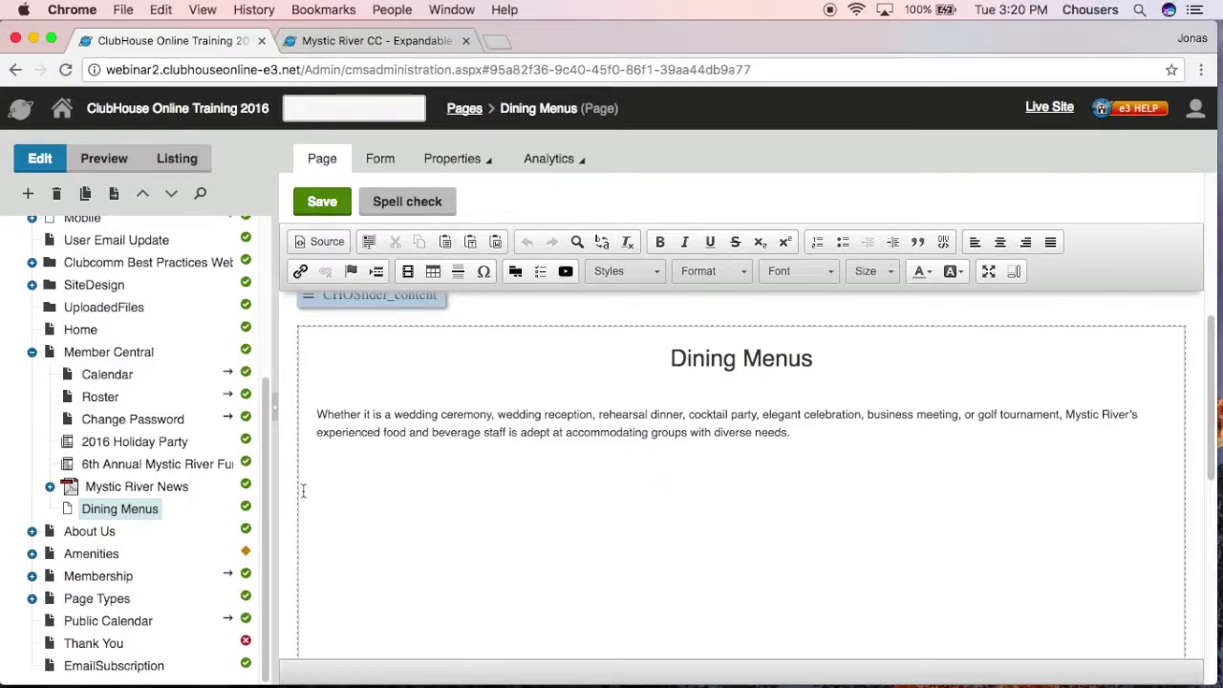
- Check the Dining Menus page's navigation properties and return to its page content
click(489, 163)
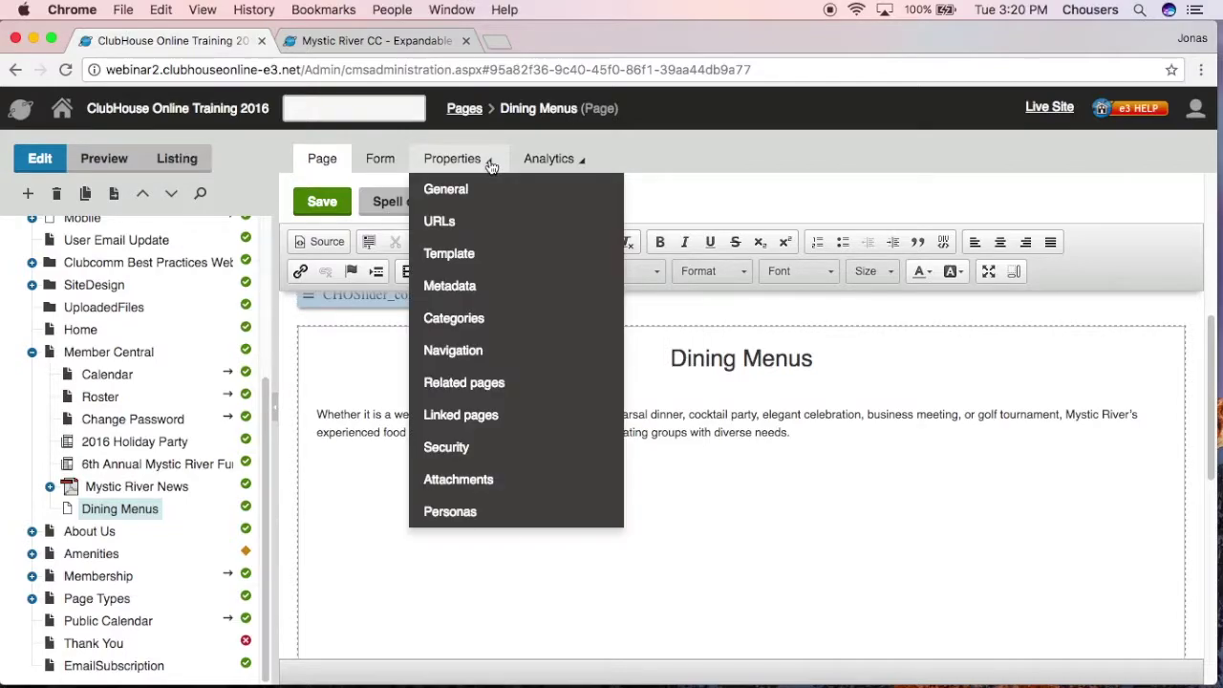
click(474, 351)
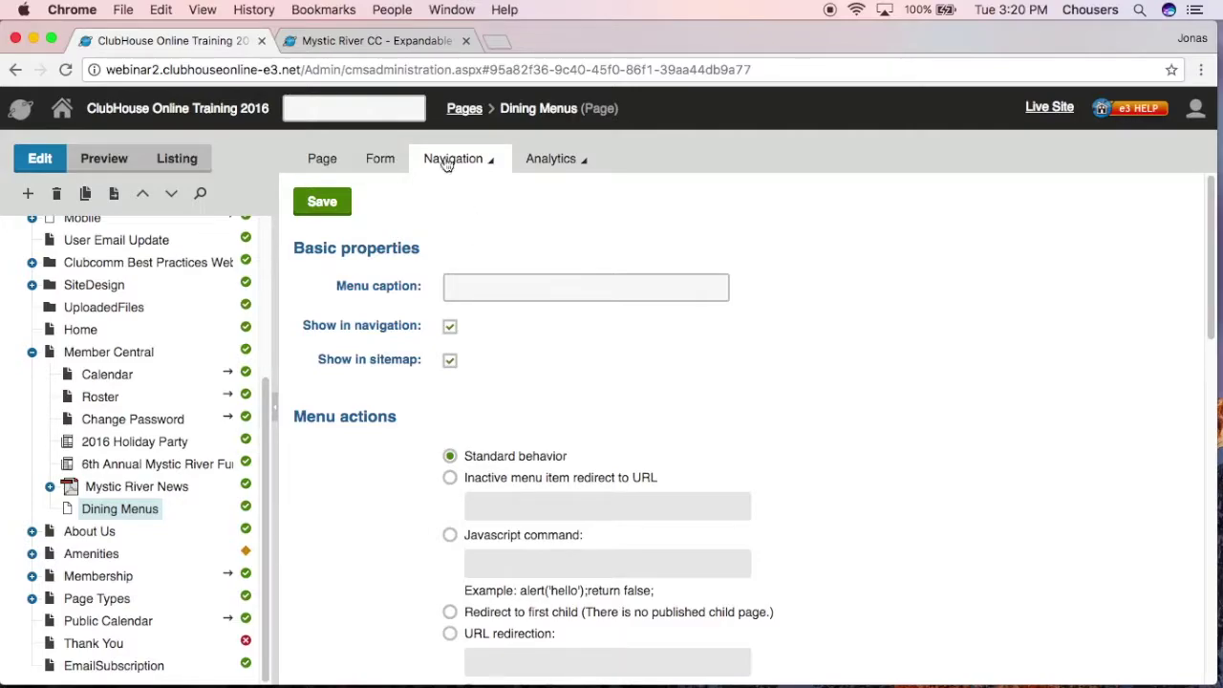
click(325, 160)
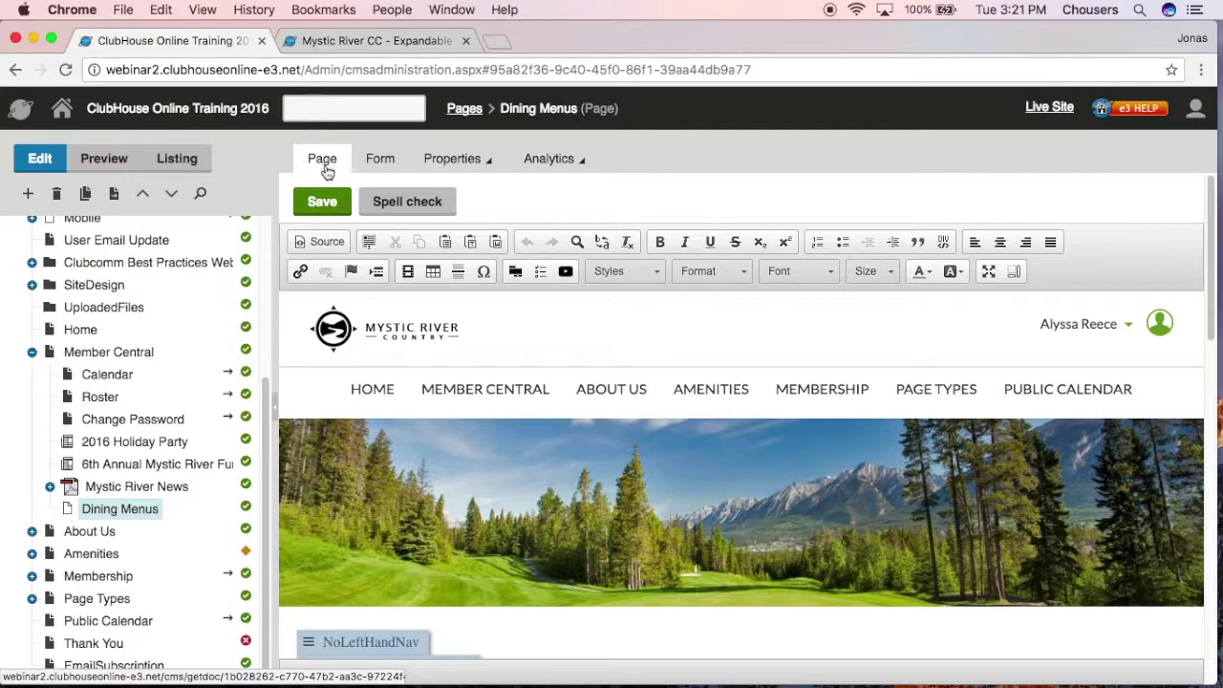
- Start a new Expandable Content Category under Dining Menus and check the category headings on the example page
click(31, 194)
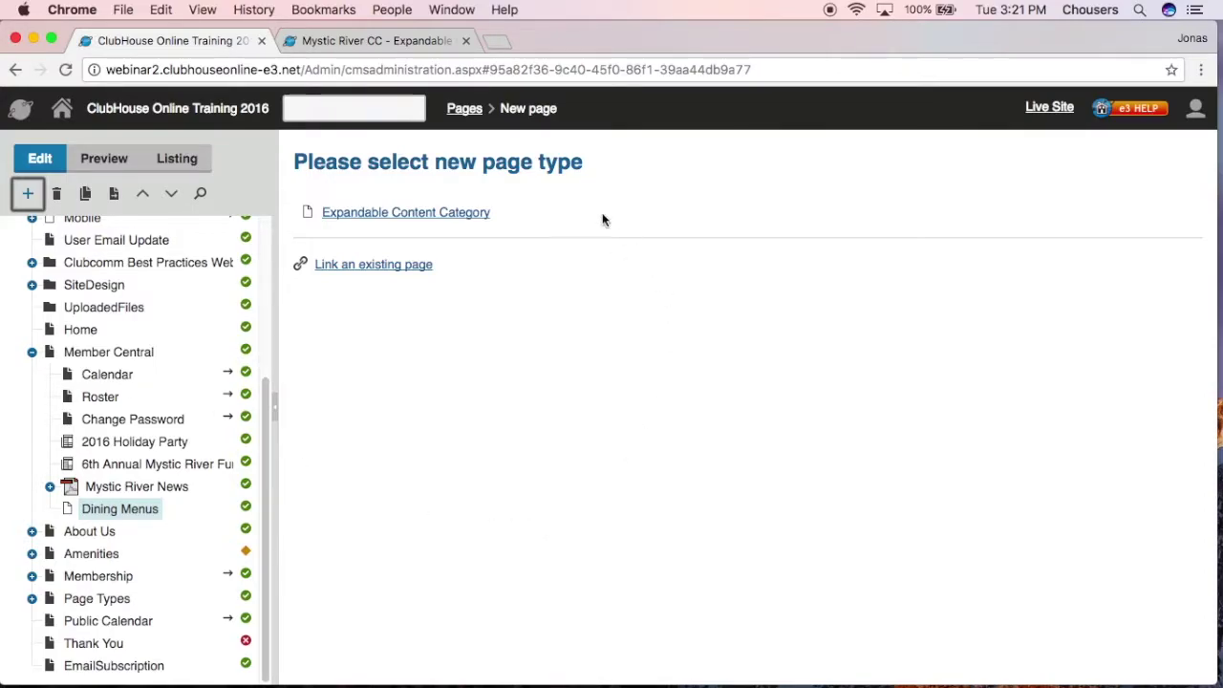
click(448, 219)
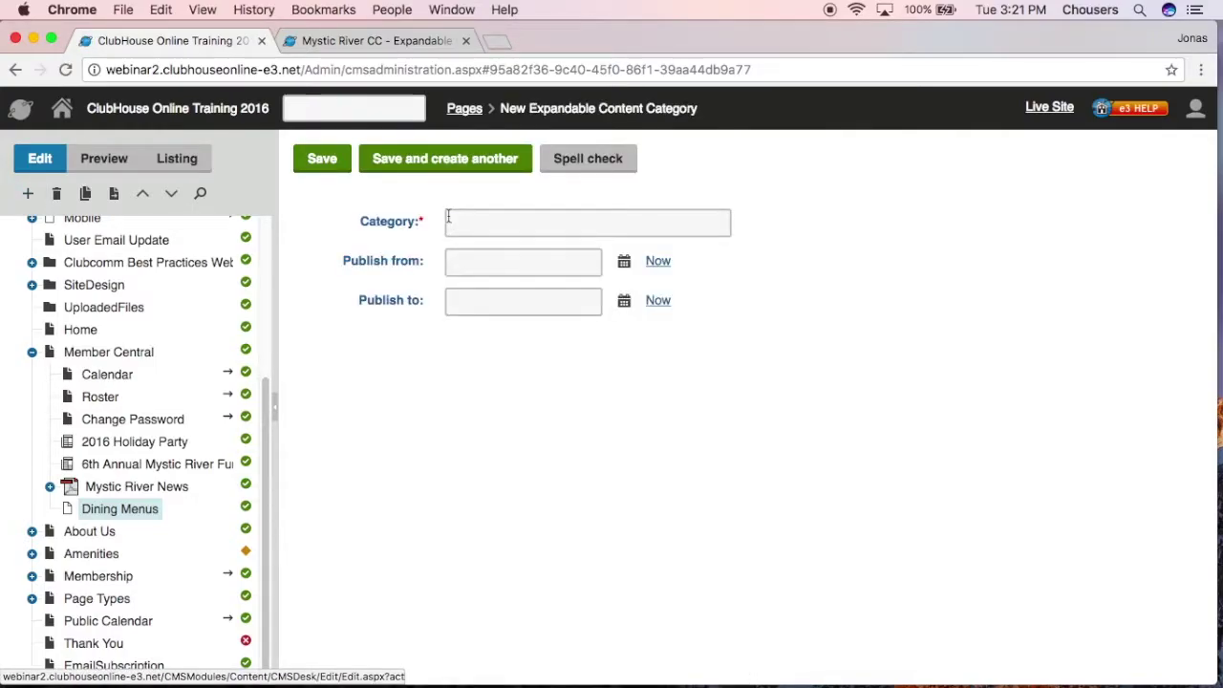
click(421, 47)
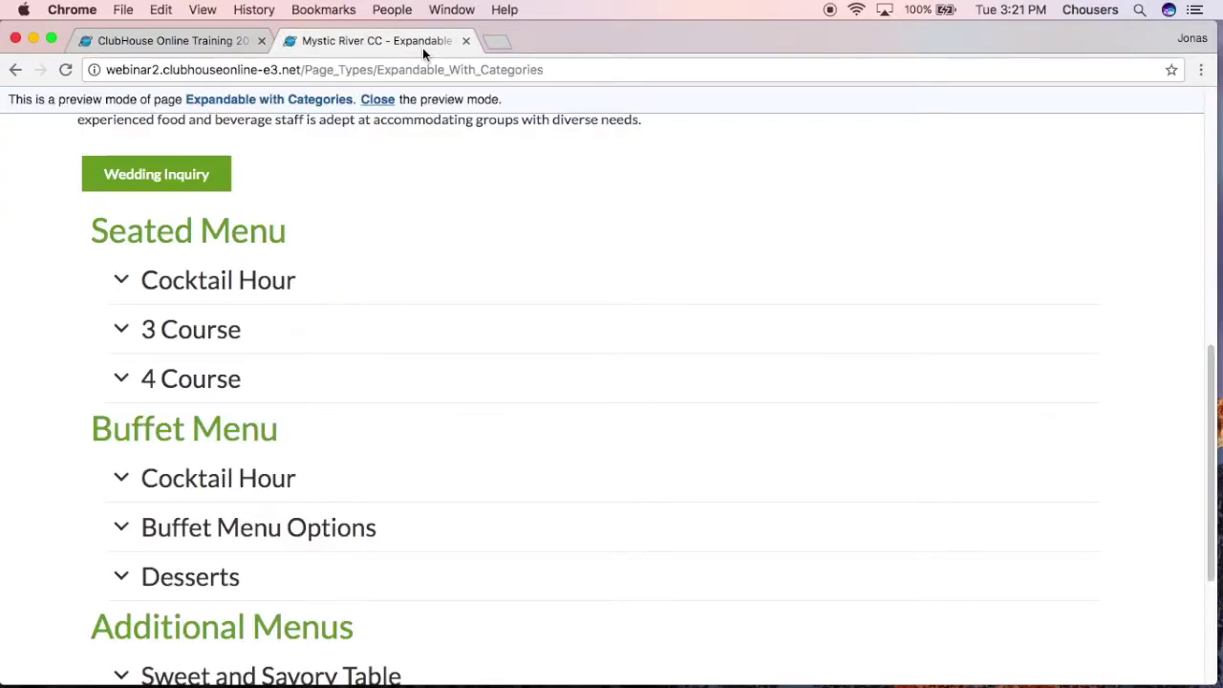
drag(91, 232, 304, 233)
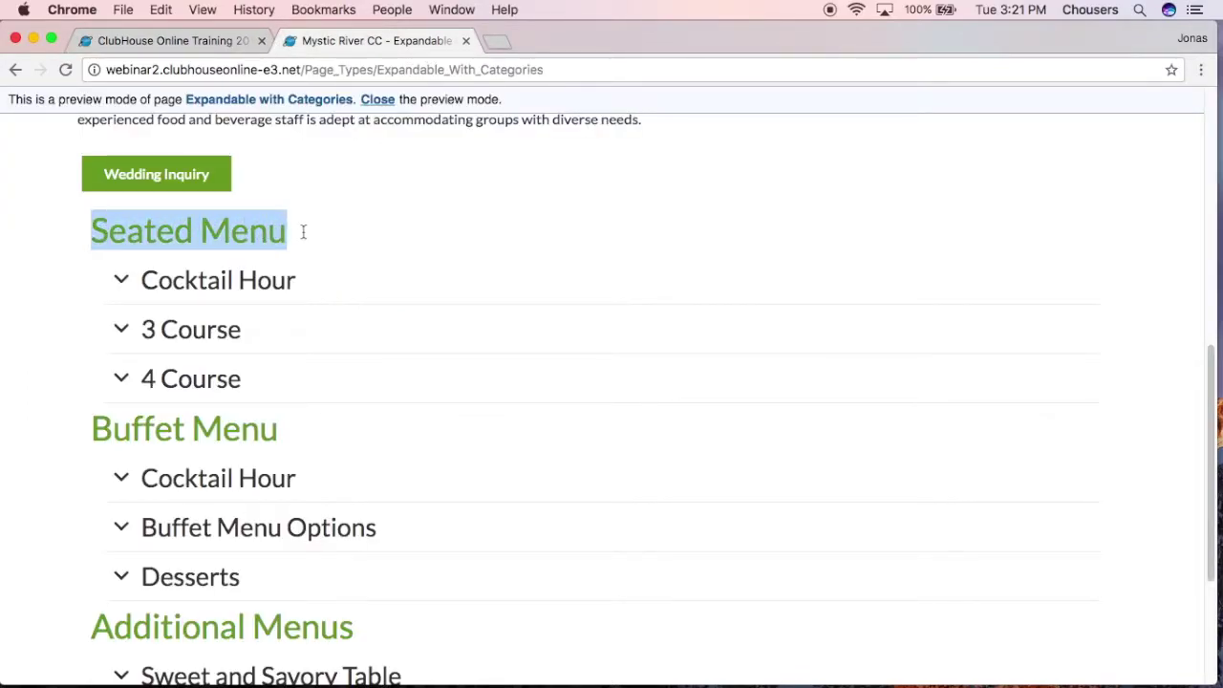
drag(91, 429, 284, 429)
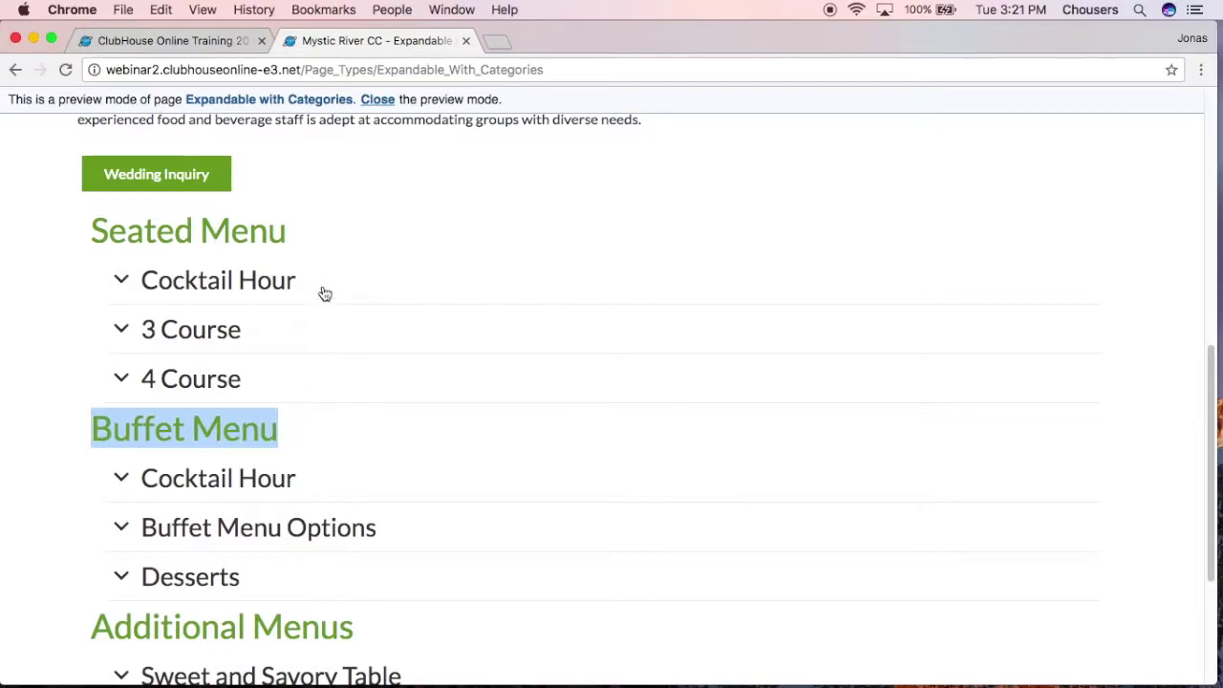
click(308, 244)
click(235, 48)
- Name the new category Seated Menu and save it, continuing with another blank category
click(556, 225)
text(S)
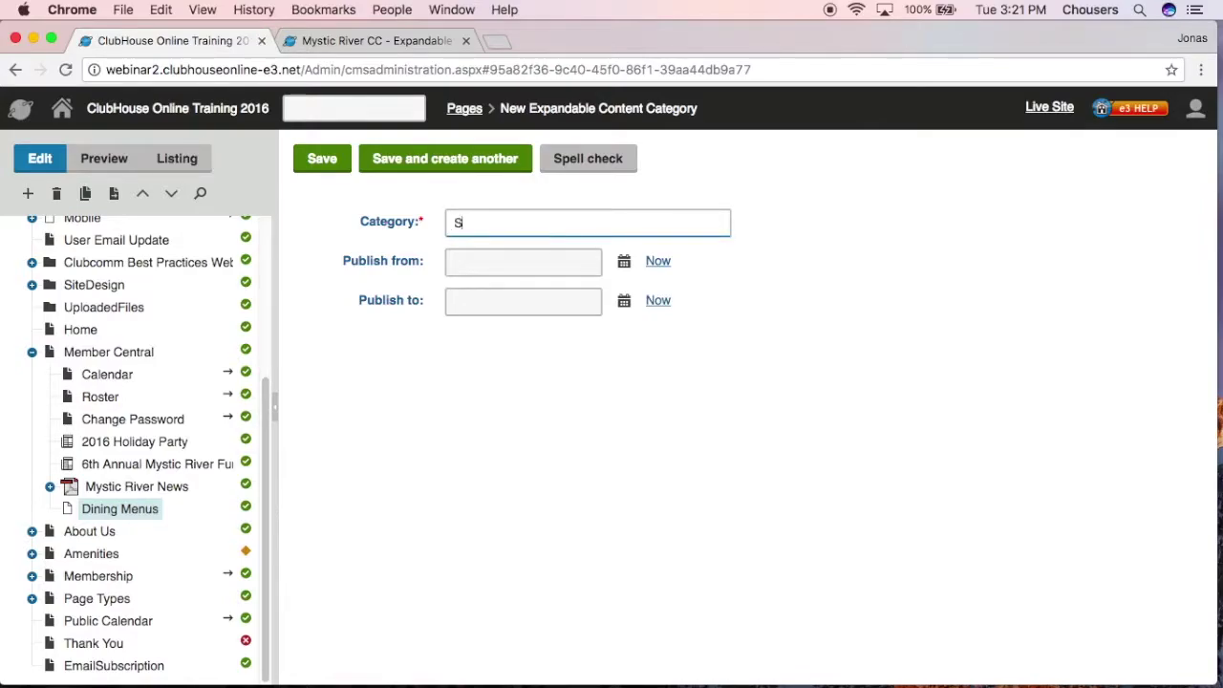
text(eated Menu)
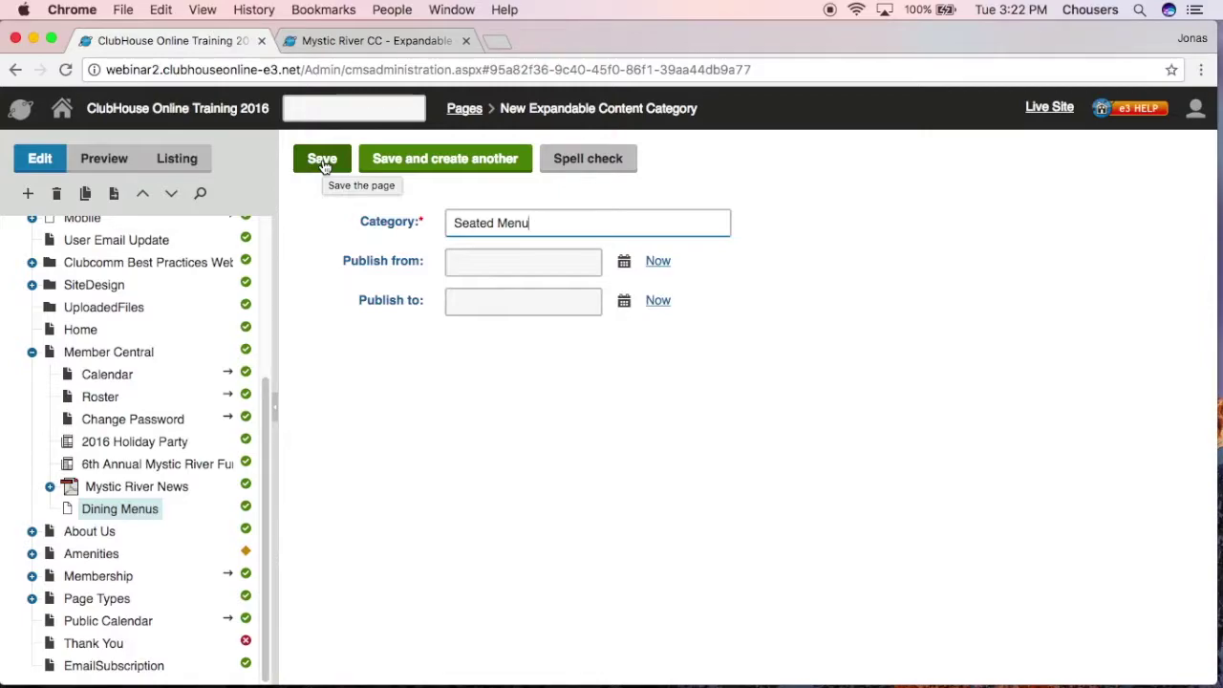
click(496, 165)
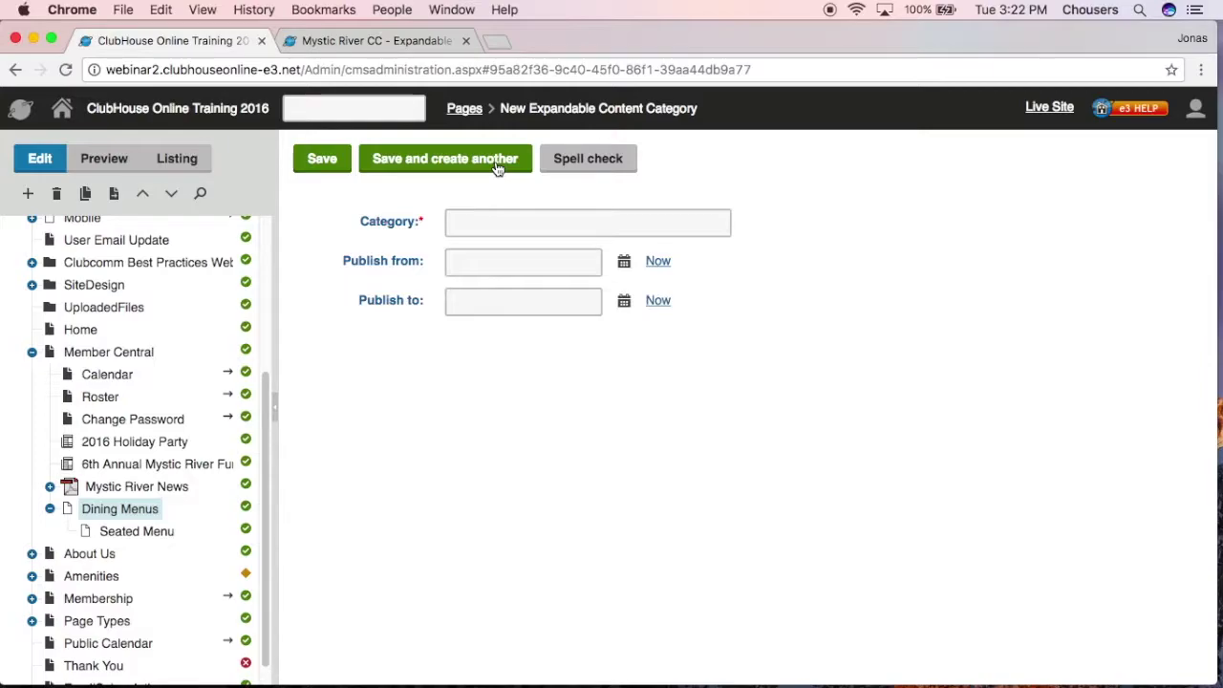
- Name the next category Buffet Menu and save it
click(508, 222)
text(Buffet Menu)
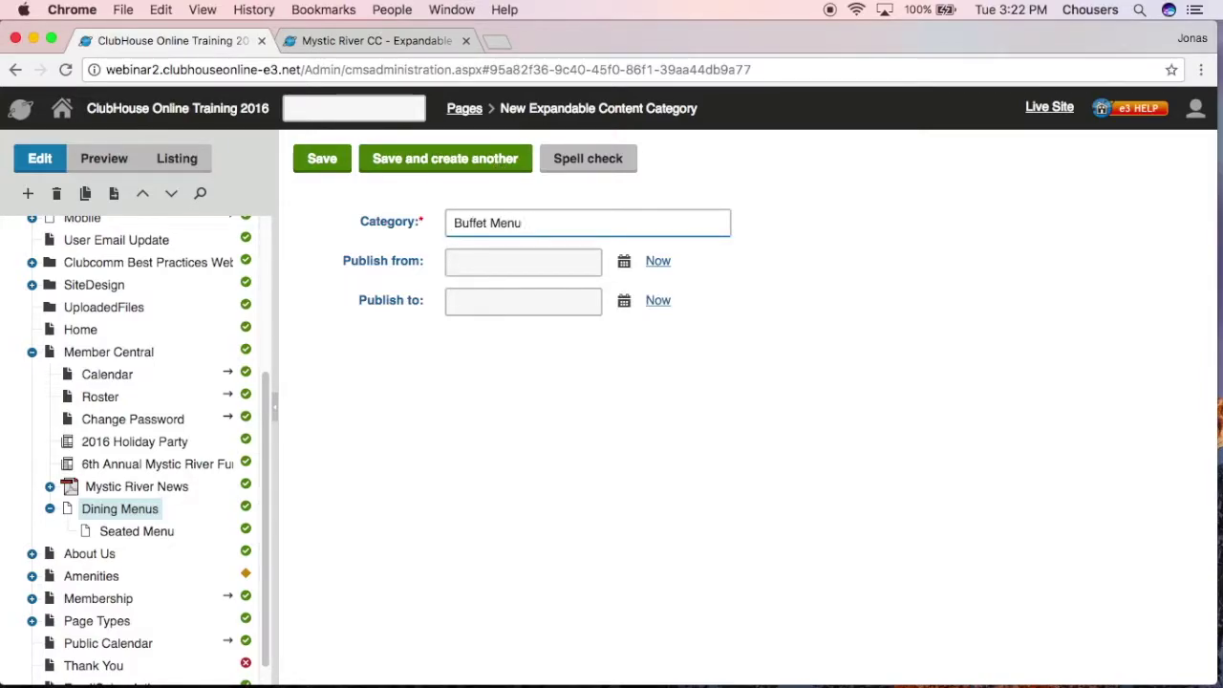
click(332, 164)
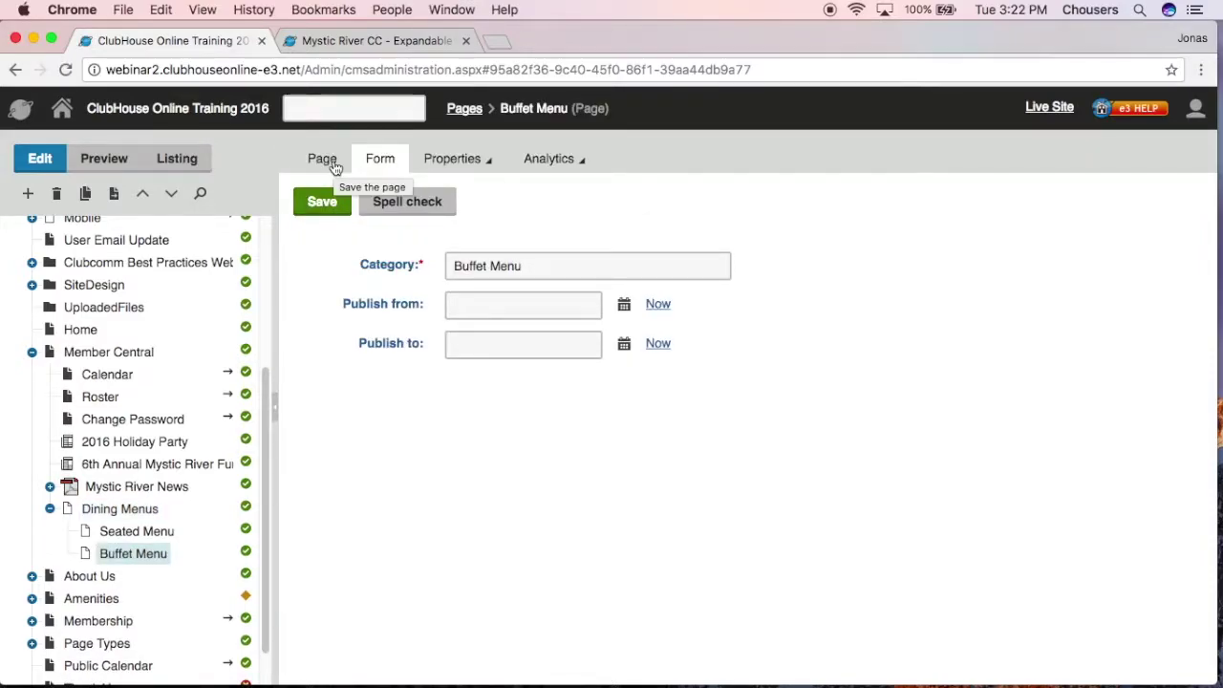
- Expand and collapse the 4 Course entry on the example page, and return to the page administration
click(378, 46)
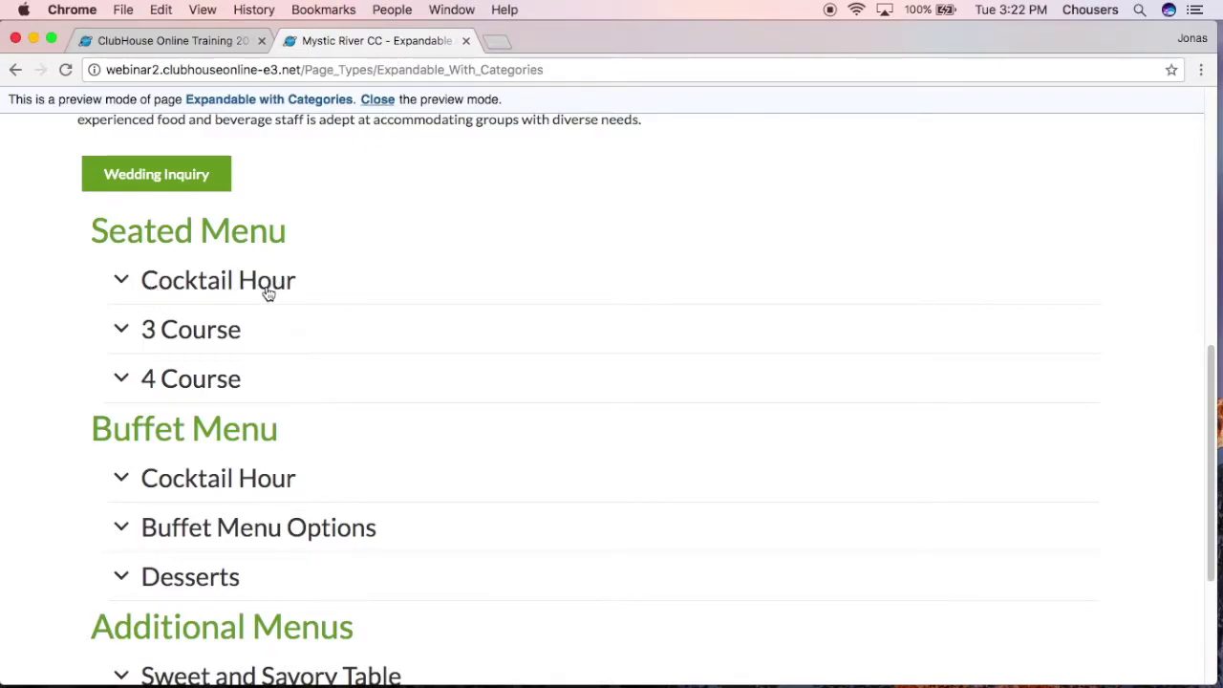
click(243, 390)
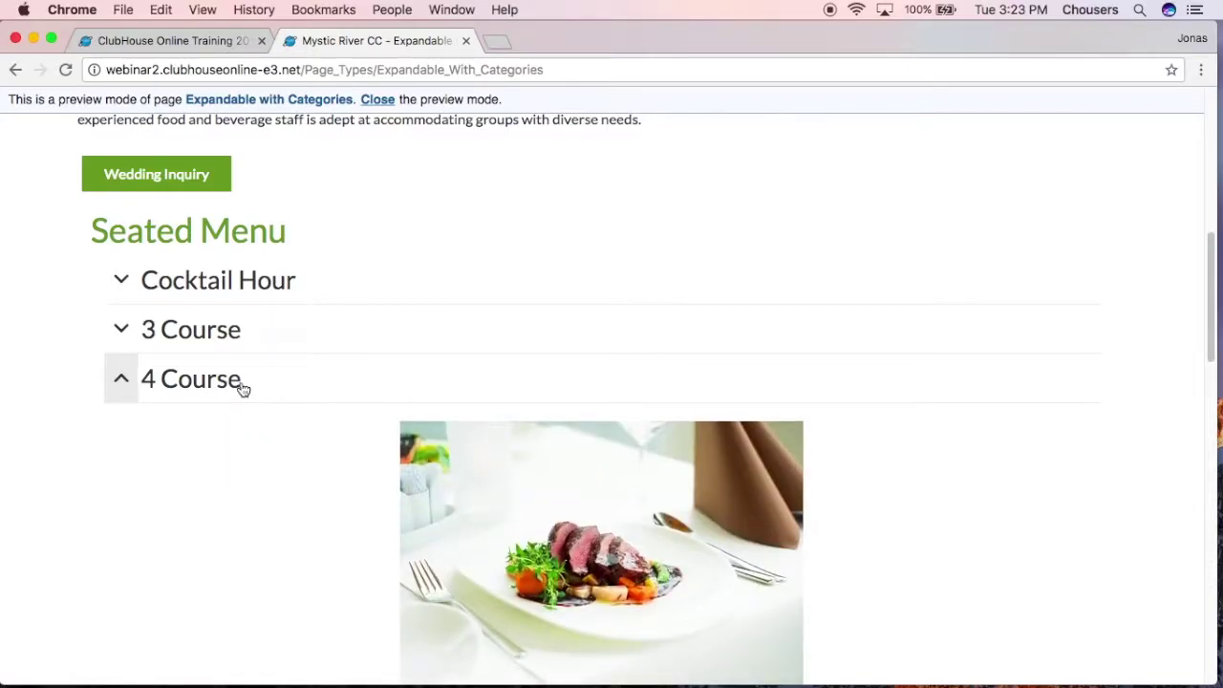
click(244, 389)
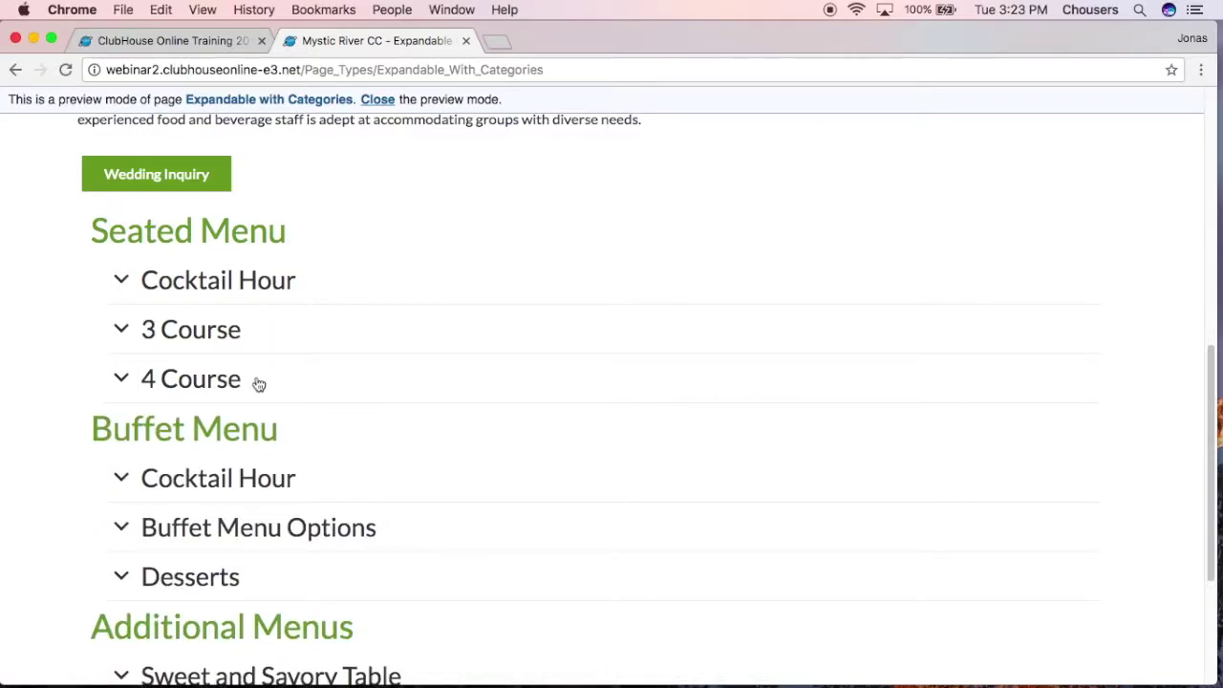
click(227, 46)
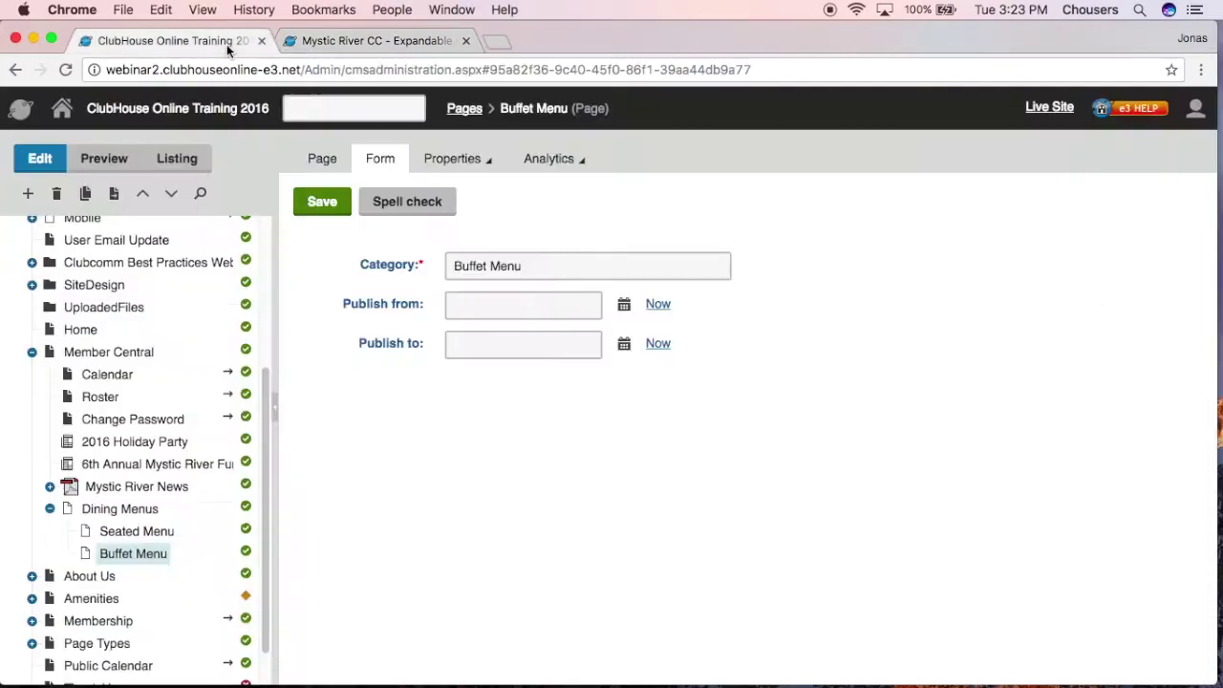
- Create an Expandable Content Entry under Seated Menu with the text area header 3 Course
click(150, 533)
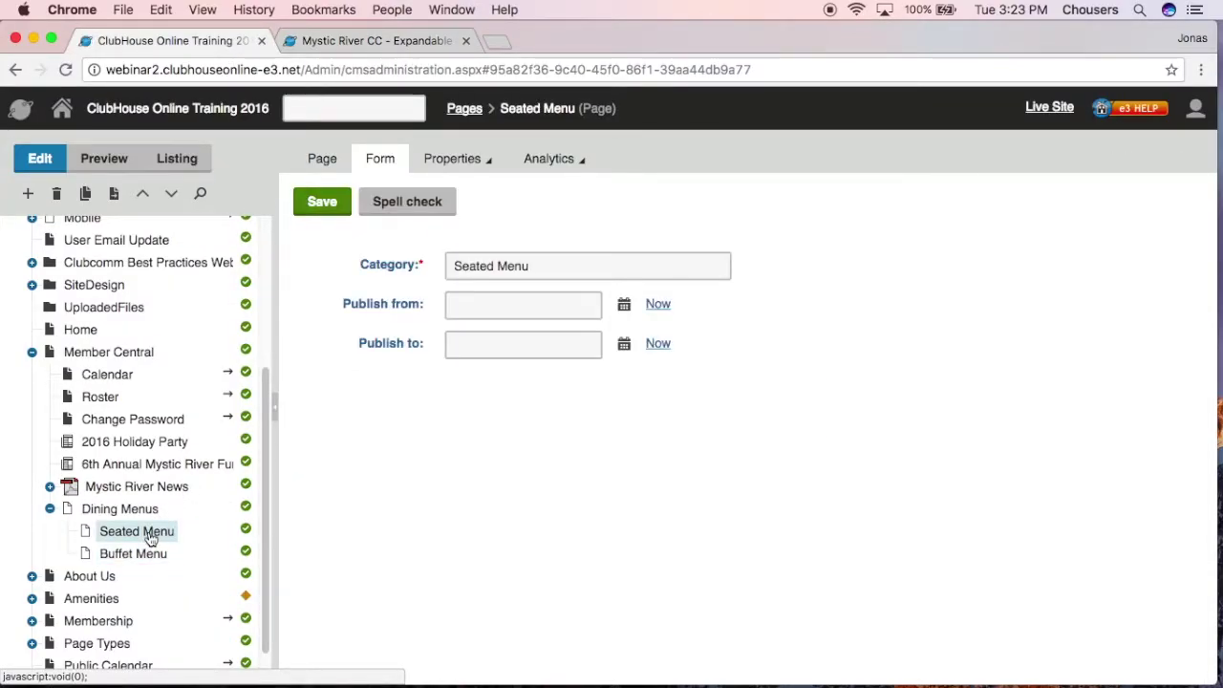
click(27, 193)
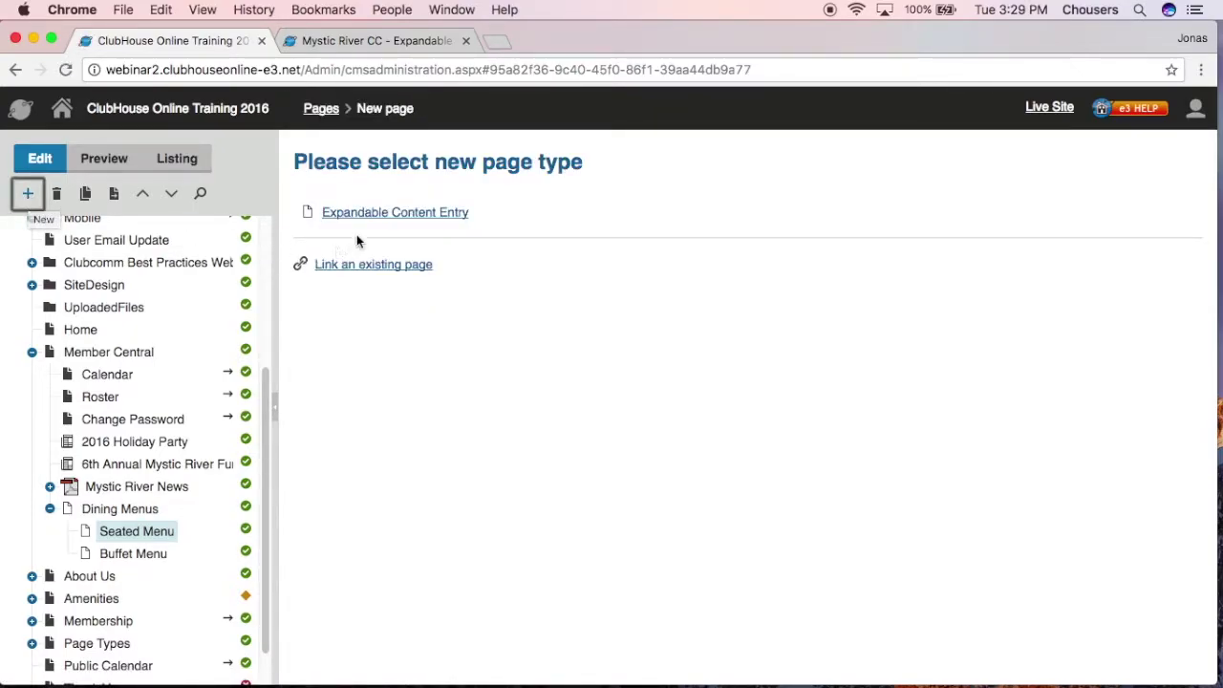
click(373, 215)
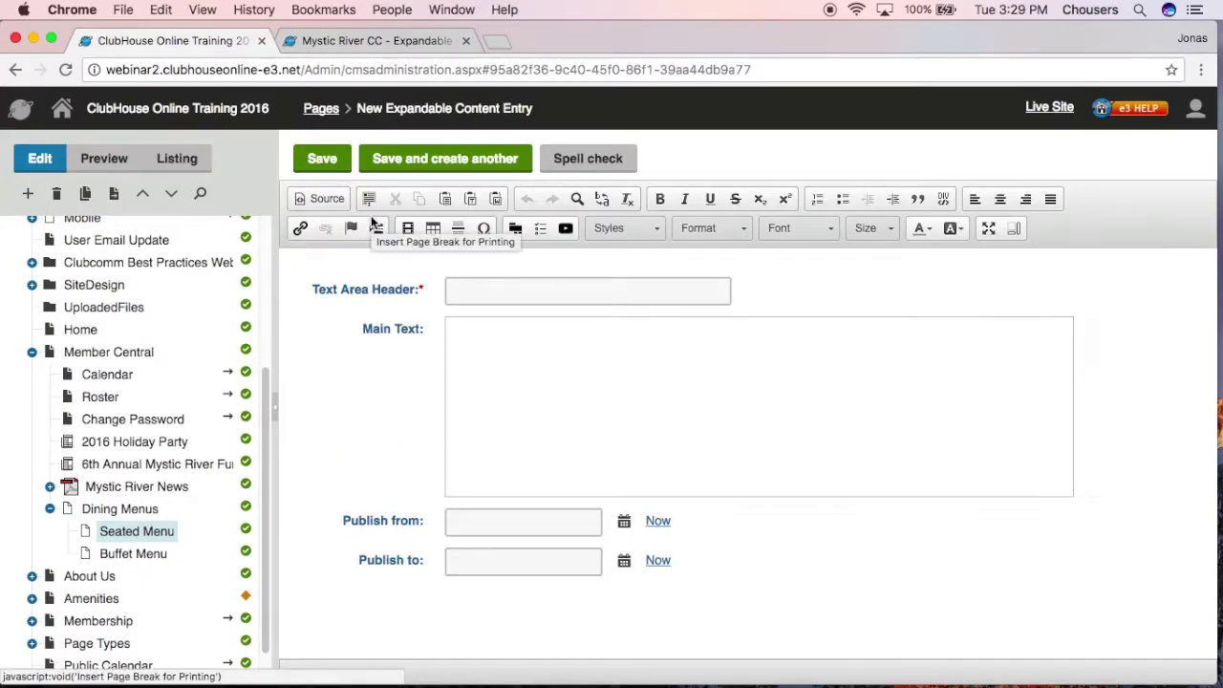
click(378, 42)
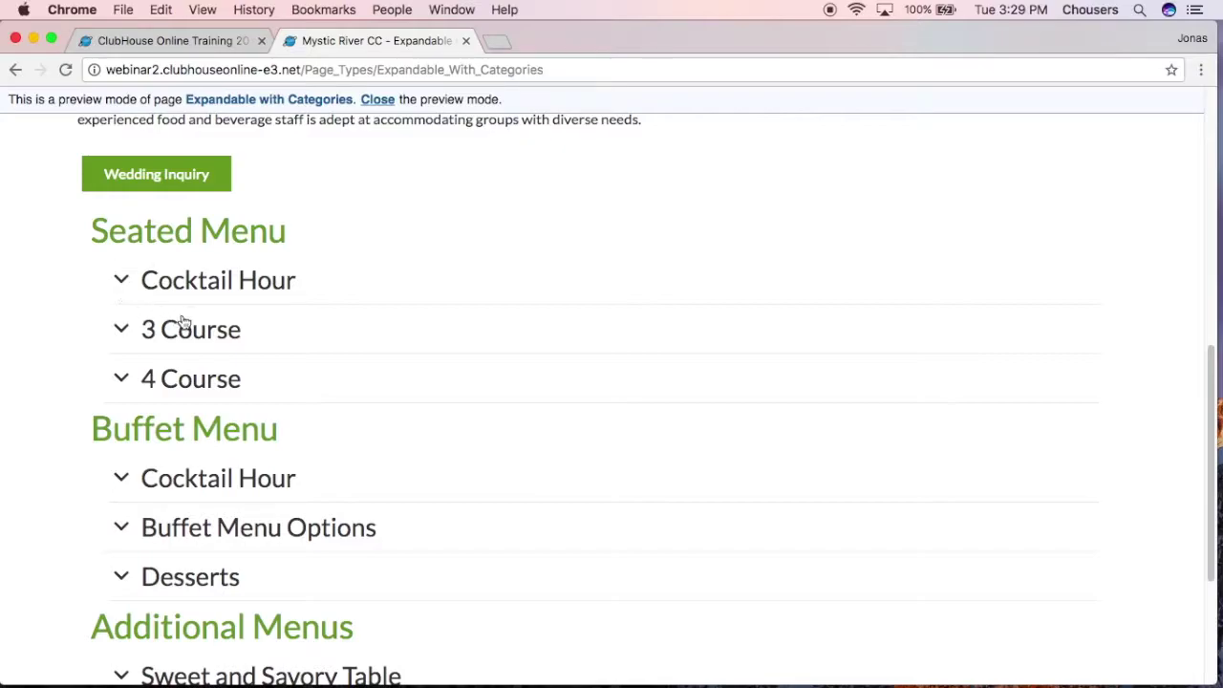
click(222, 40)
click(509, 278)
text(3 cCourse)
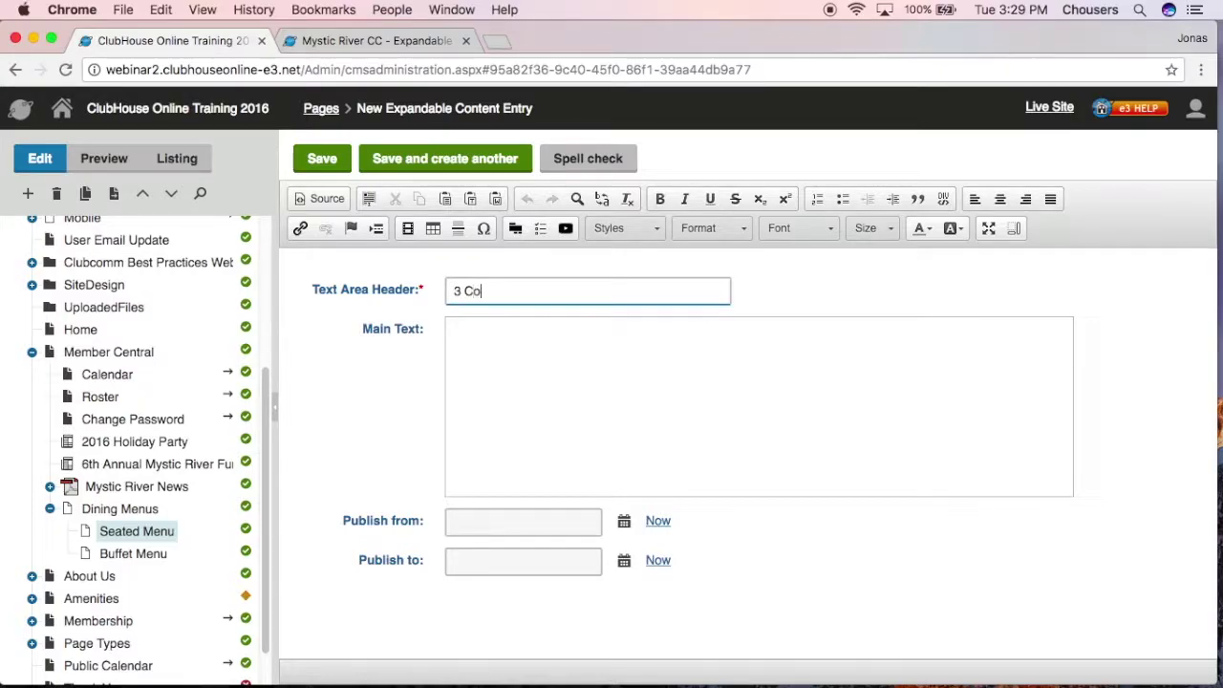
- Find the dessert image in the media library and insert it into the 3 Course entry's main text
click(559, 362)
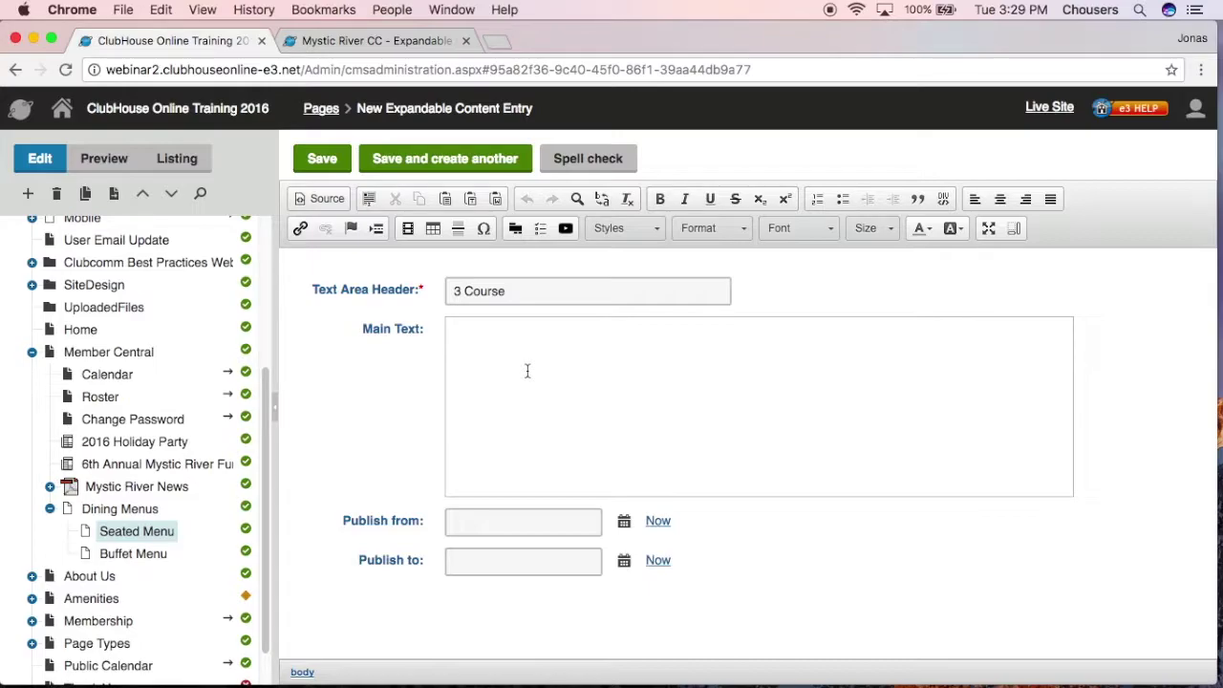
click(406, 230)
text(dessert)
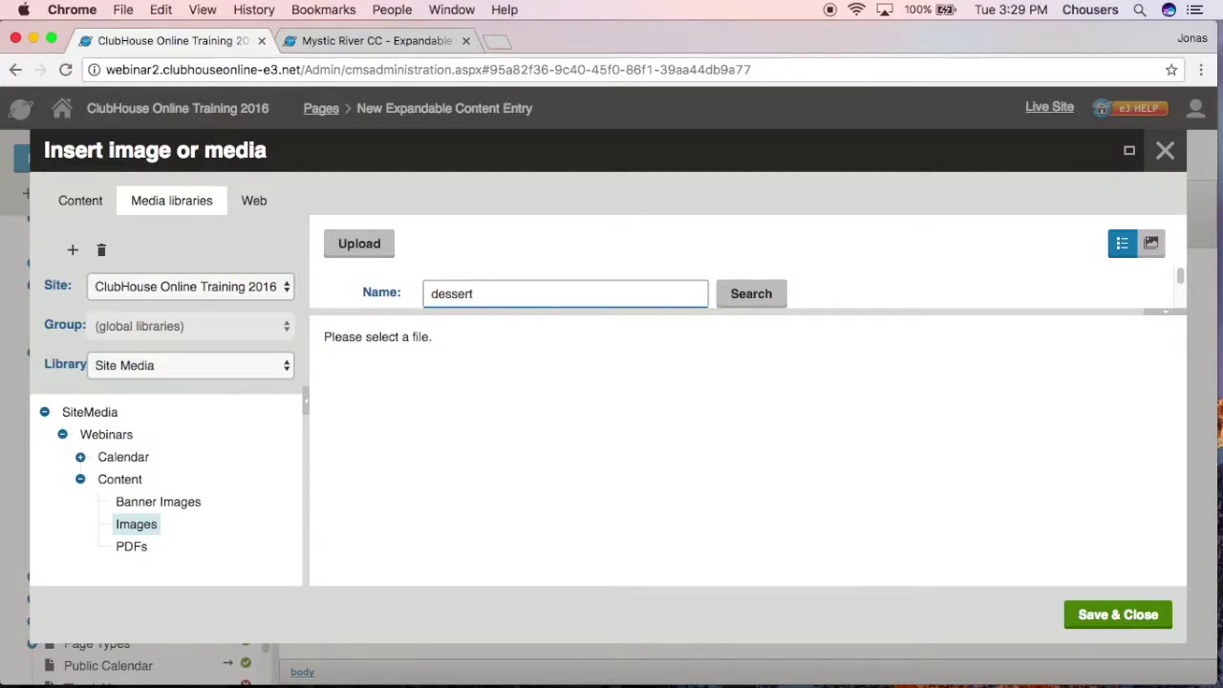
key(Return)
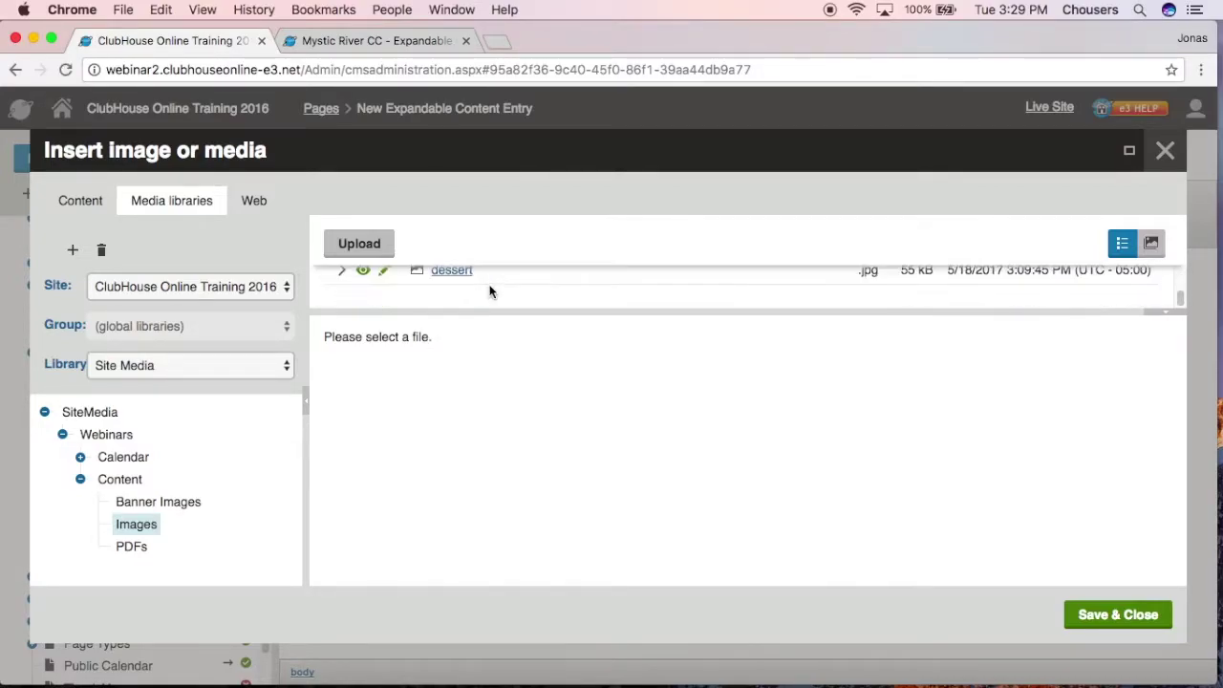
click(500, 278)
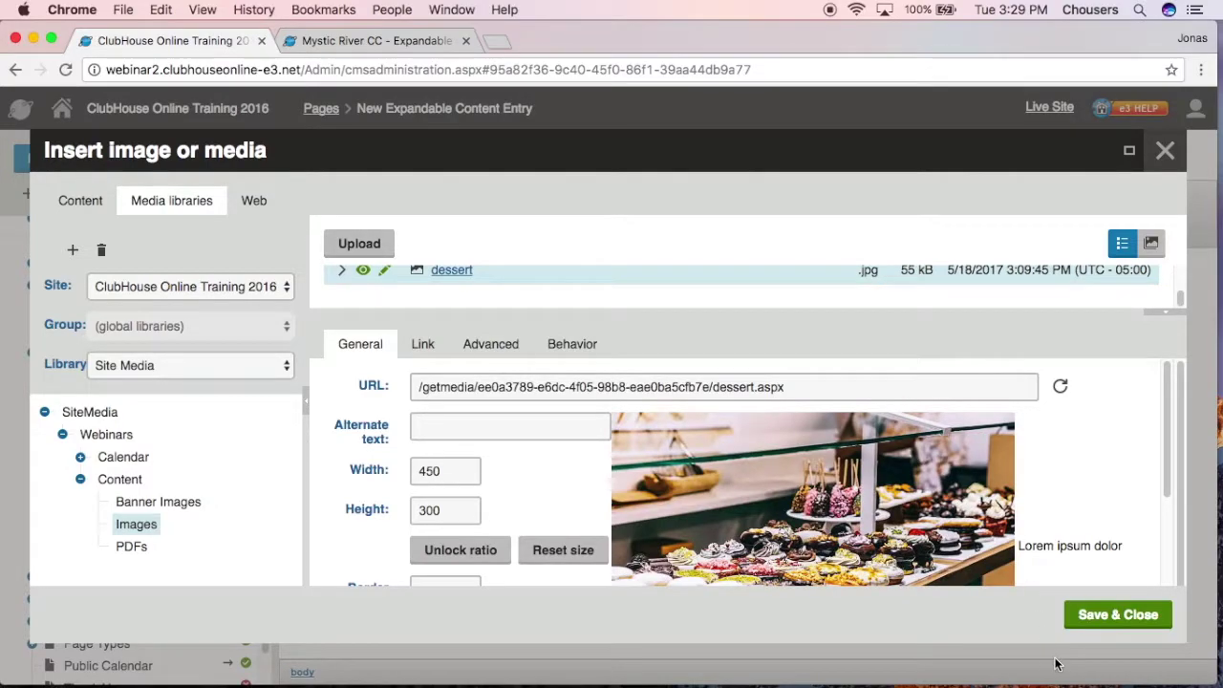
click(1101, 621)
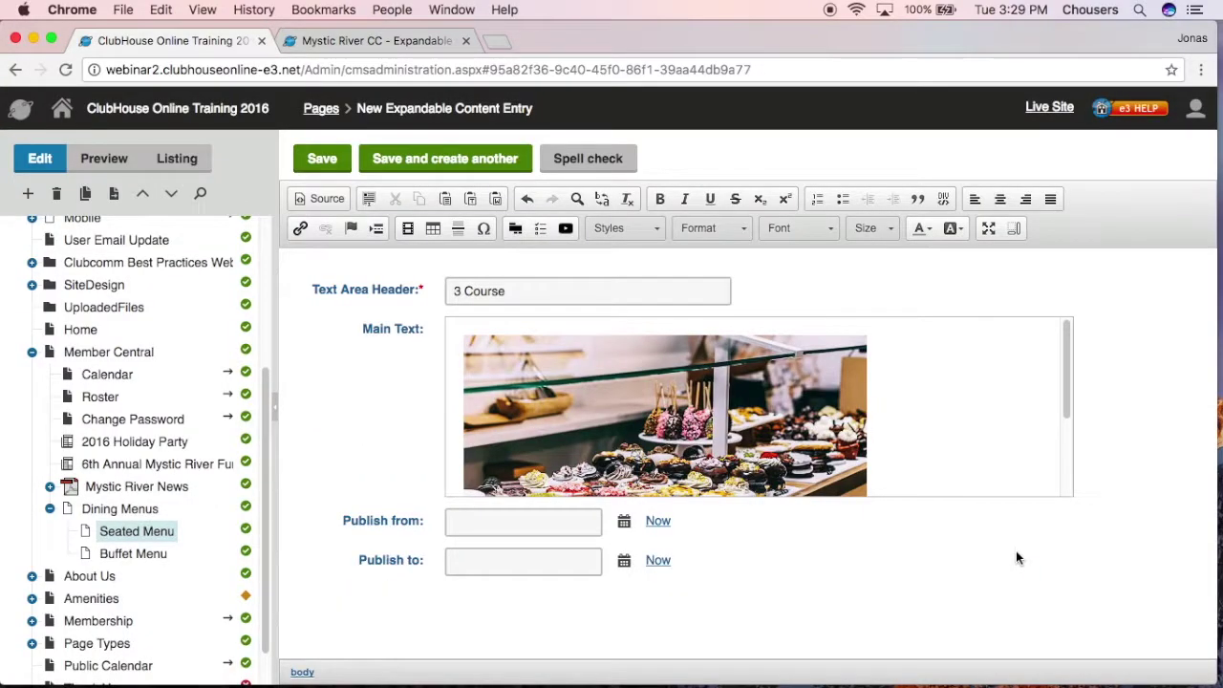
- Add a new line below the dessert image and copy the 3 Course menu text from the Pages document
scroll(955, 382, down, 3)
key(Return)
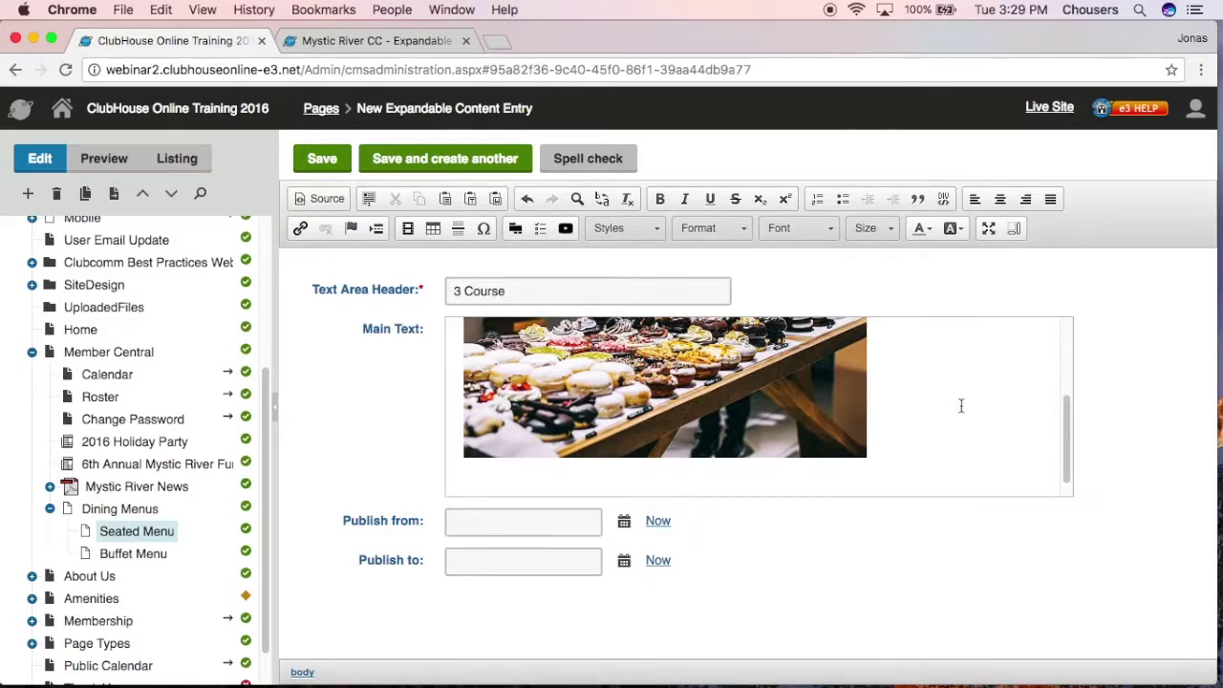
mouse_move(1082, 682)
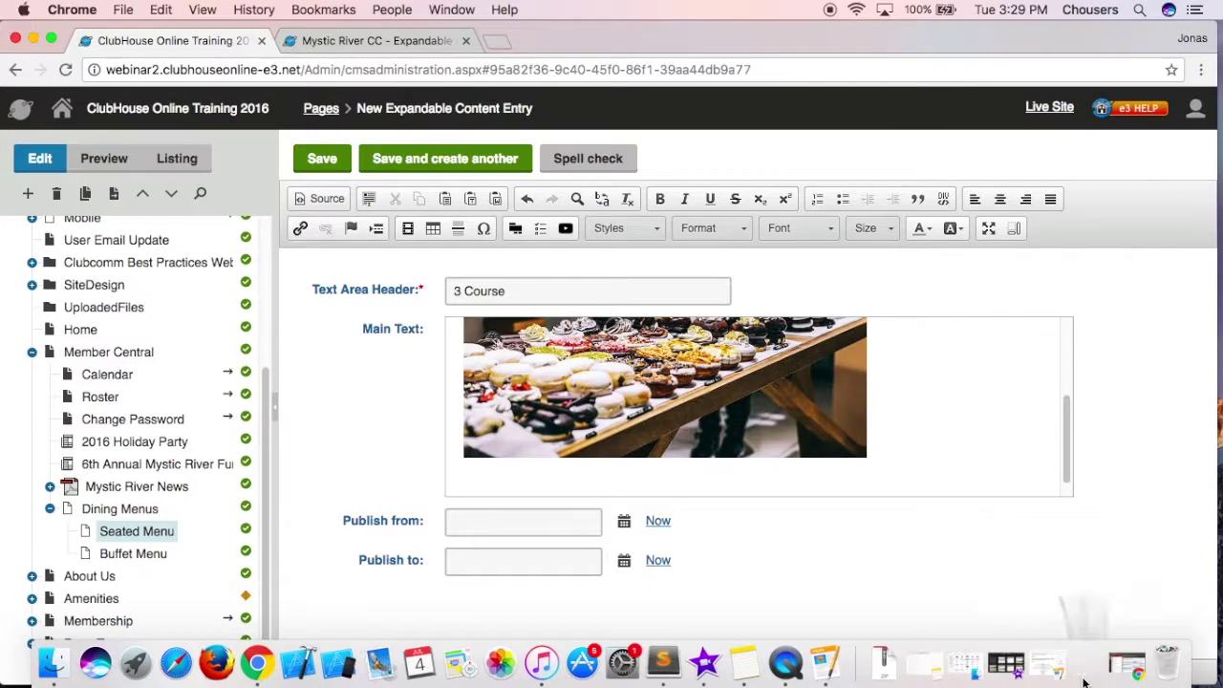
click(1084, 682)
click(772, 503)
drag(616, 420, 754, 531)
key(super+c)
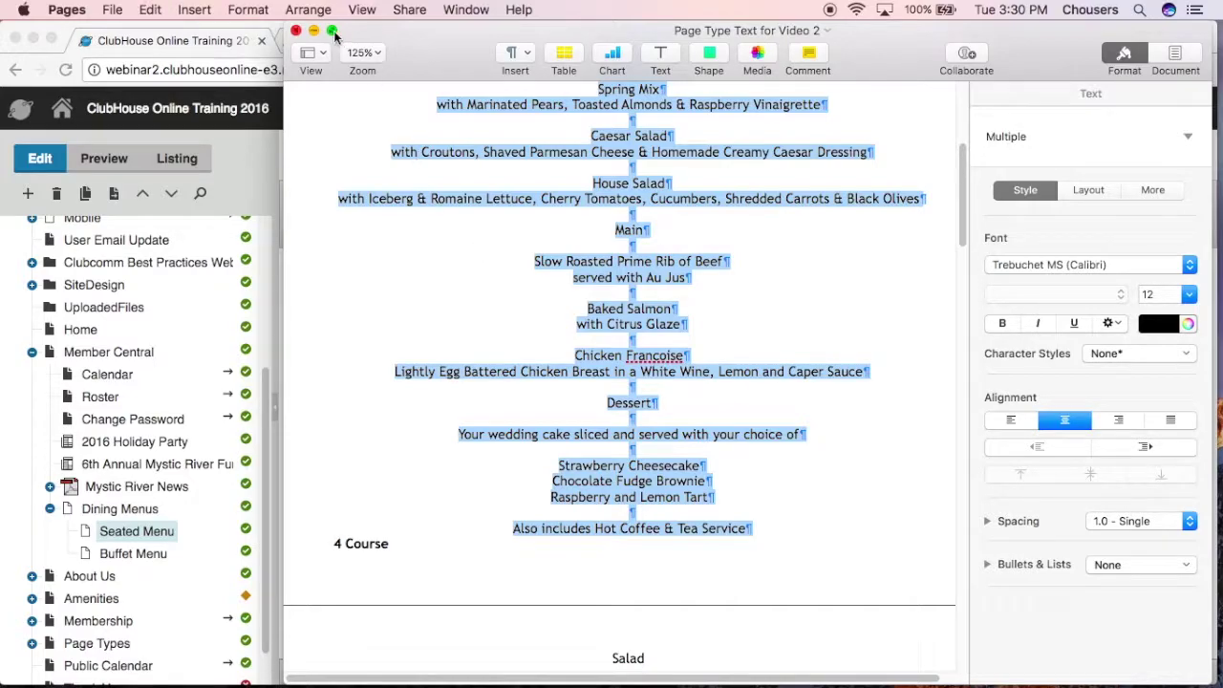
- Minimise the Pages document and paste the copied menu as plain text below the dessert image
click(314, 31)
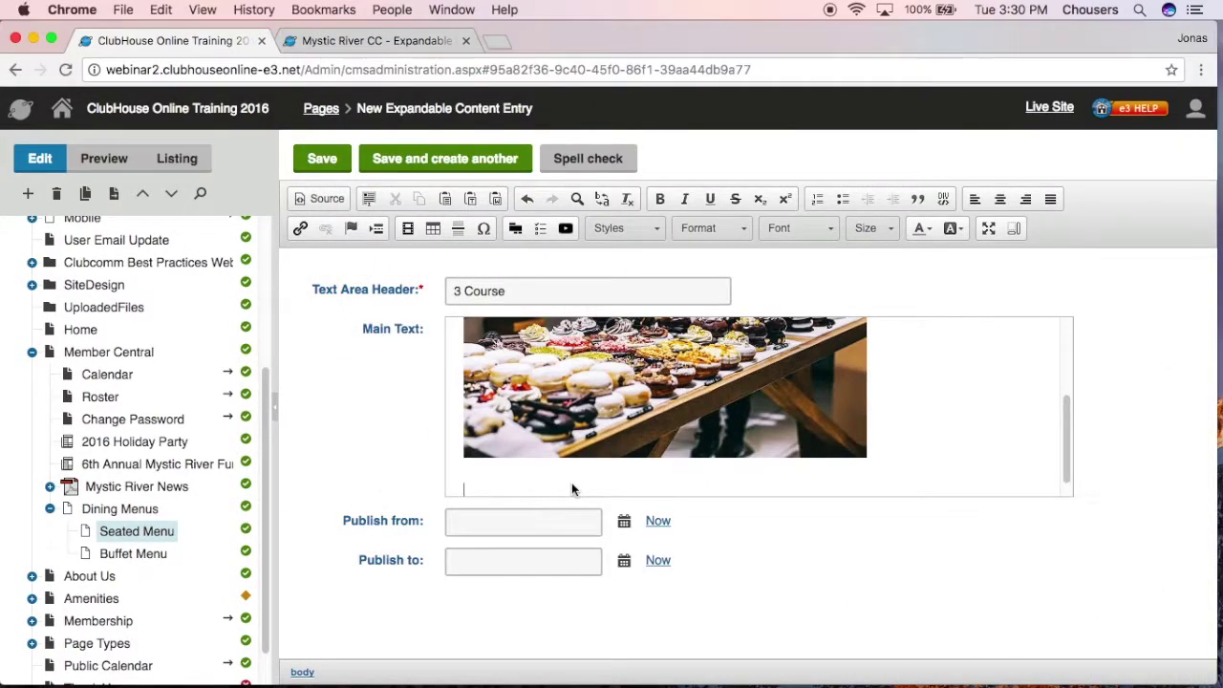
click(471, 198)
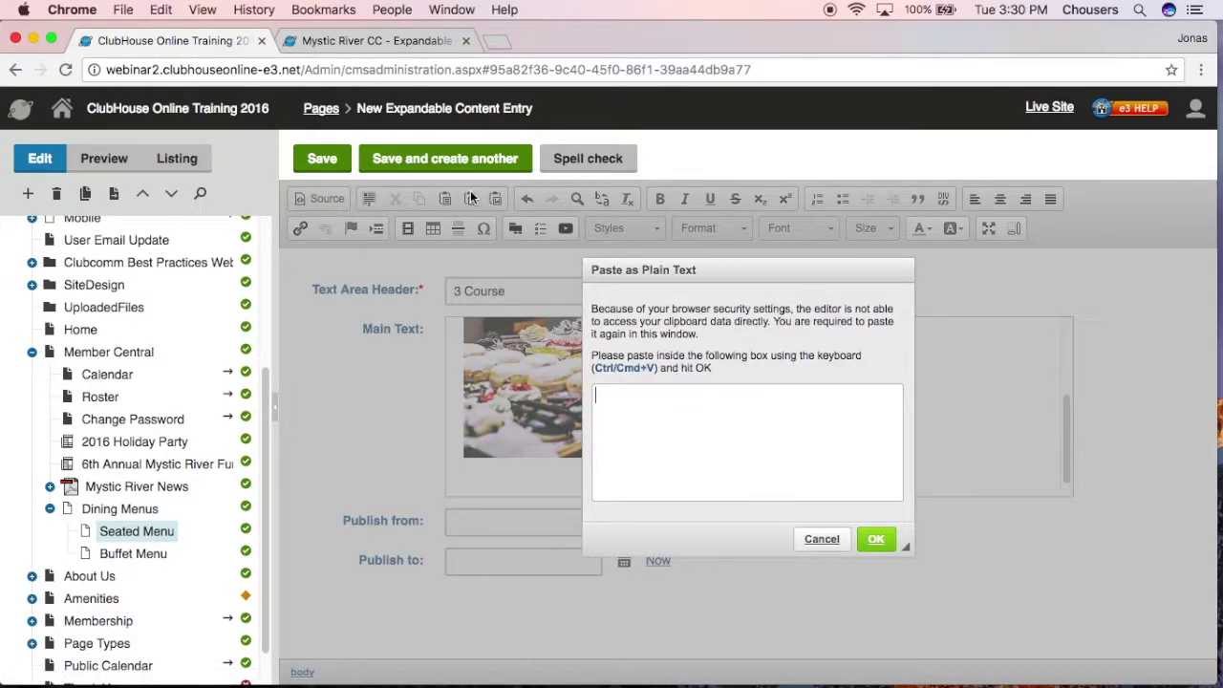
key(super+v)
click(875, 539)
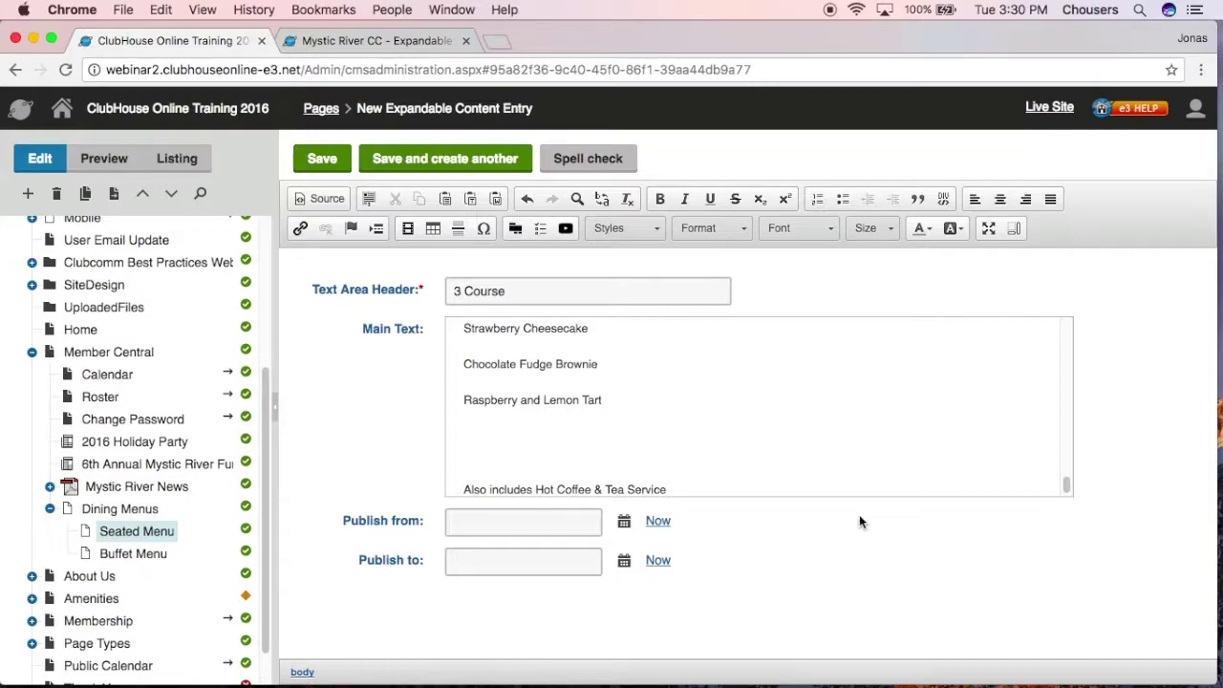
- Centre all of the 3 Course entry's main text, including the image
key(super+a)
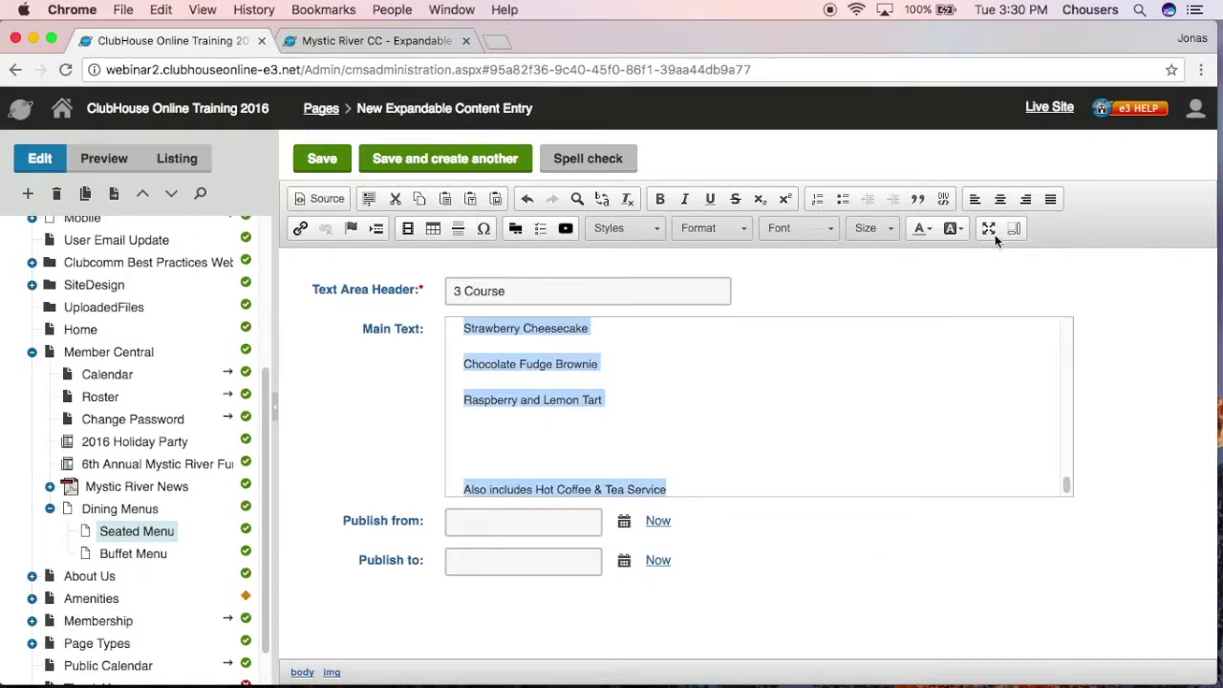
click(999, 199)
scroll(946, 456, up, 3)
scroll(947, 456, up, 5)
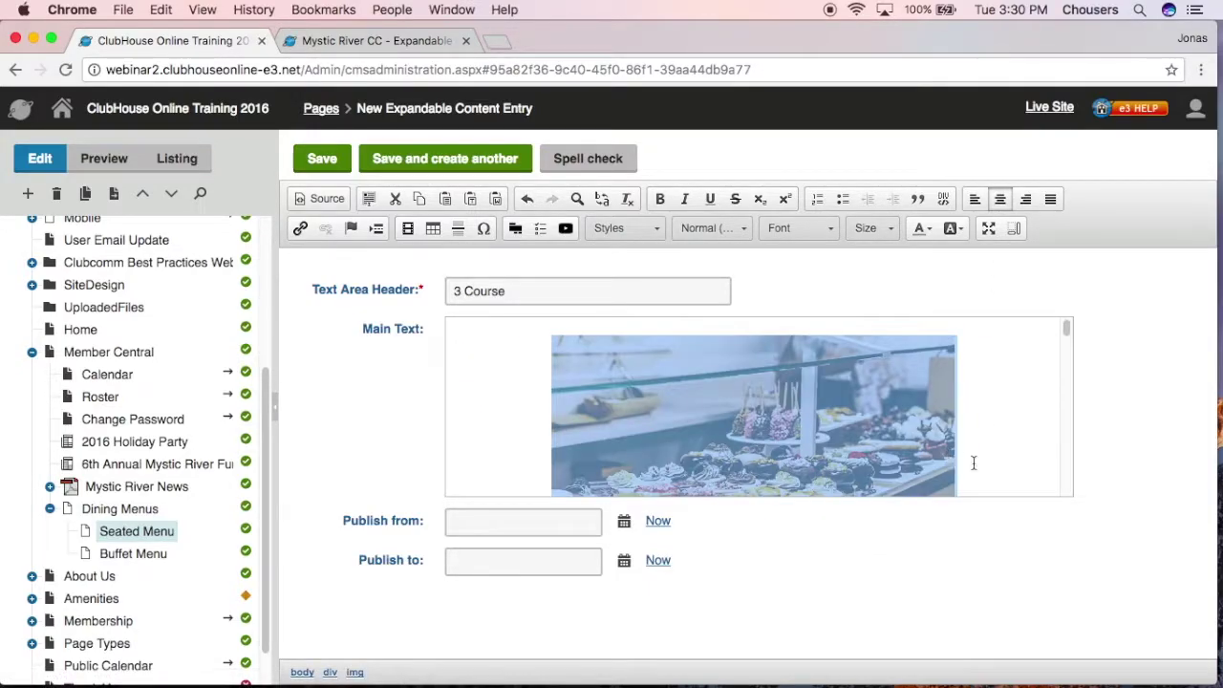
click(1006, 452)
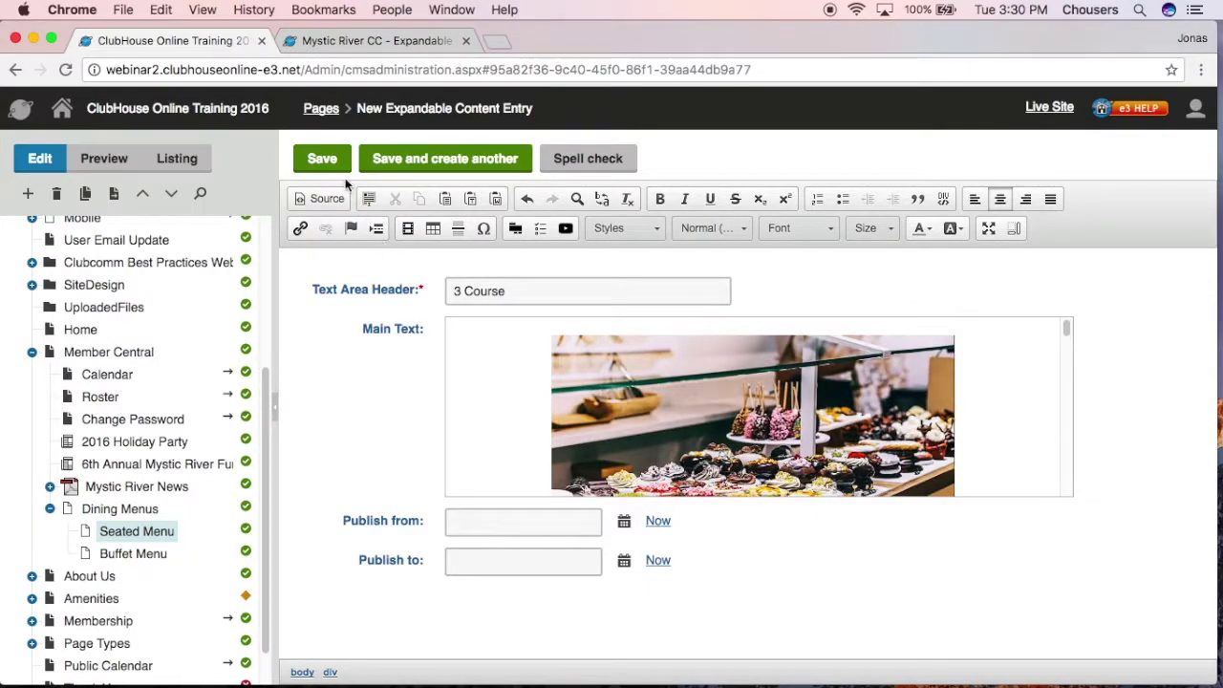
- Save the 3 Course entry and create another entry with the text area header 4 Course
click(401, 160)
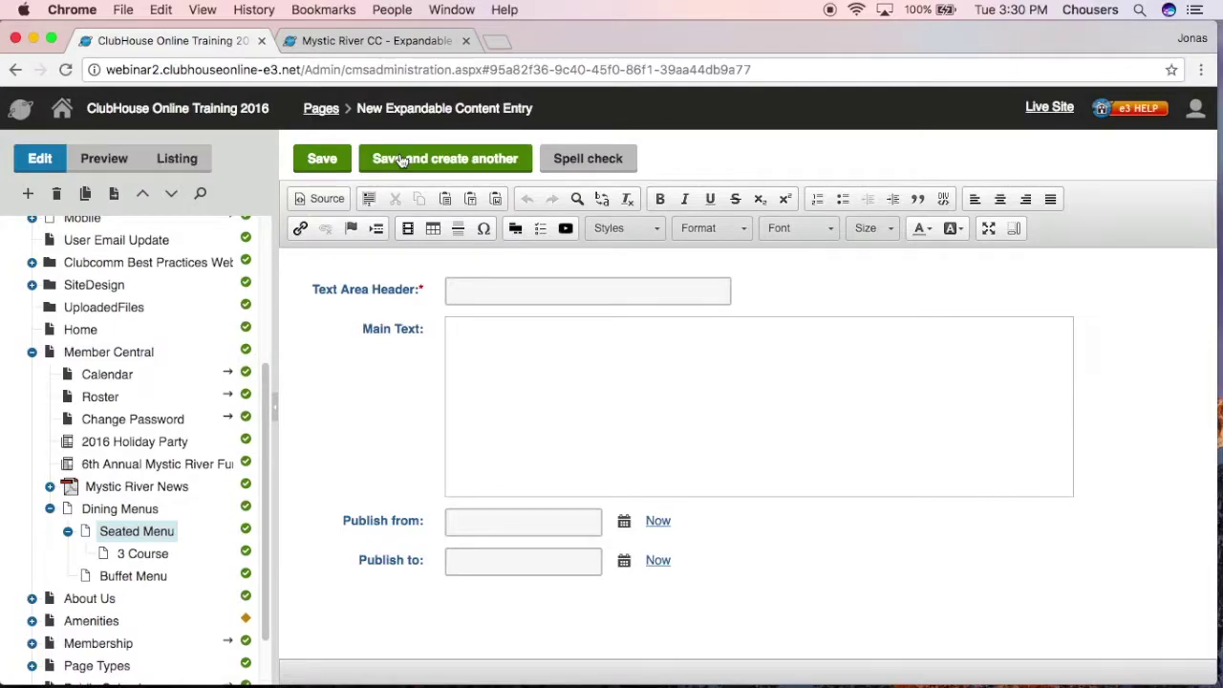
click(480, 288)
text(4 Course)
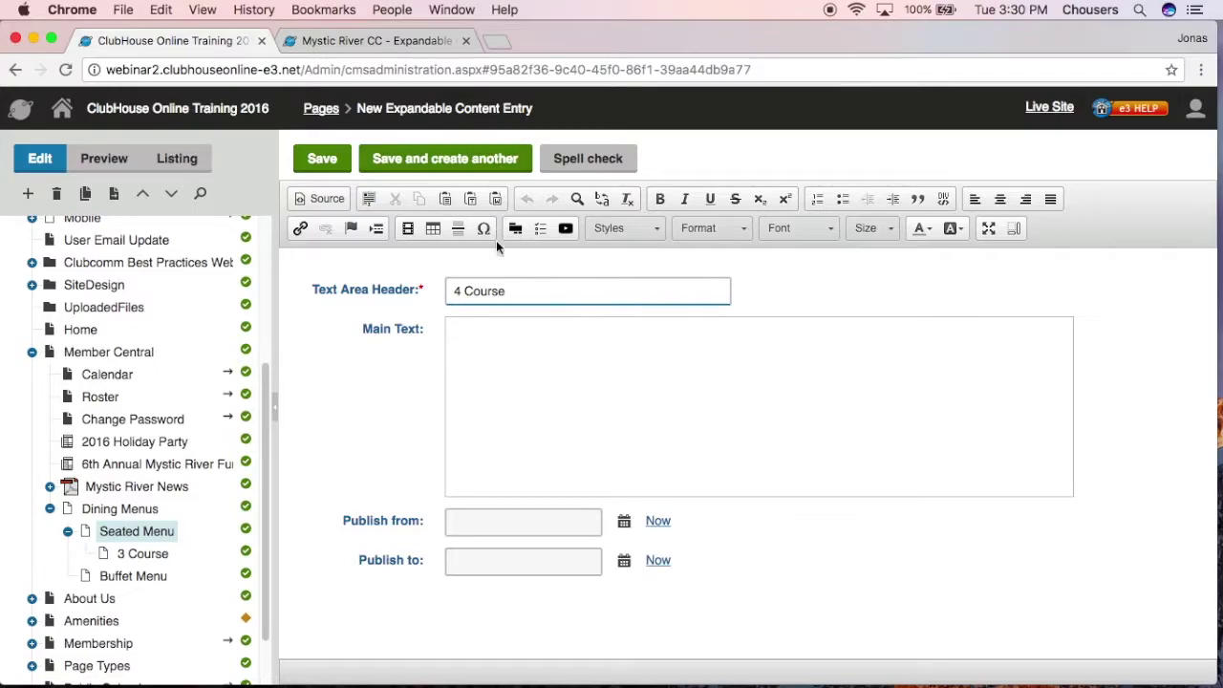
- Search the media library for dinner and insert the dinner image into the 4 Course entry's main text
click(501, 330)
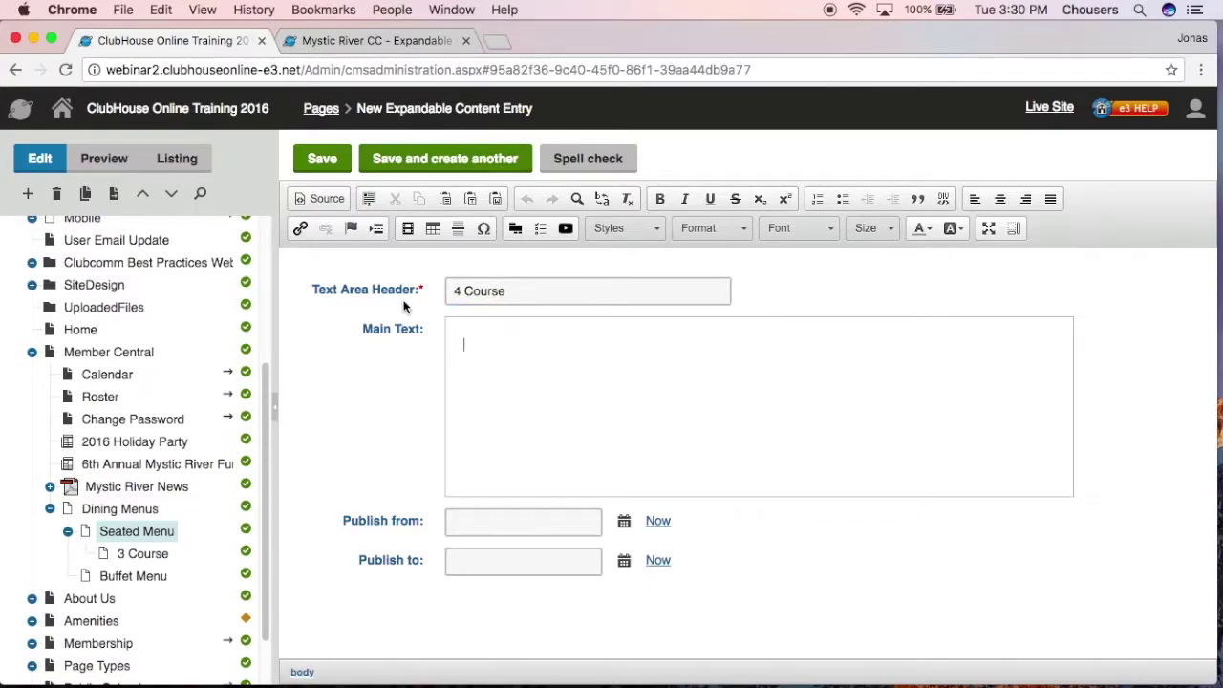
click(408, 228)
click(438, 288)
text(dinner)
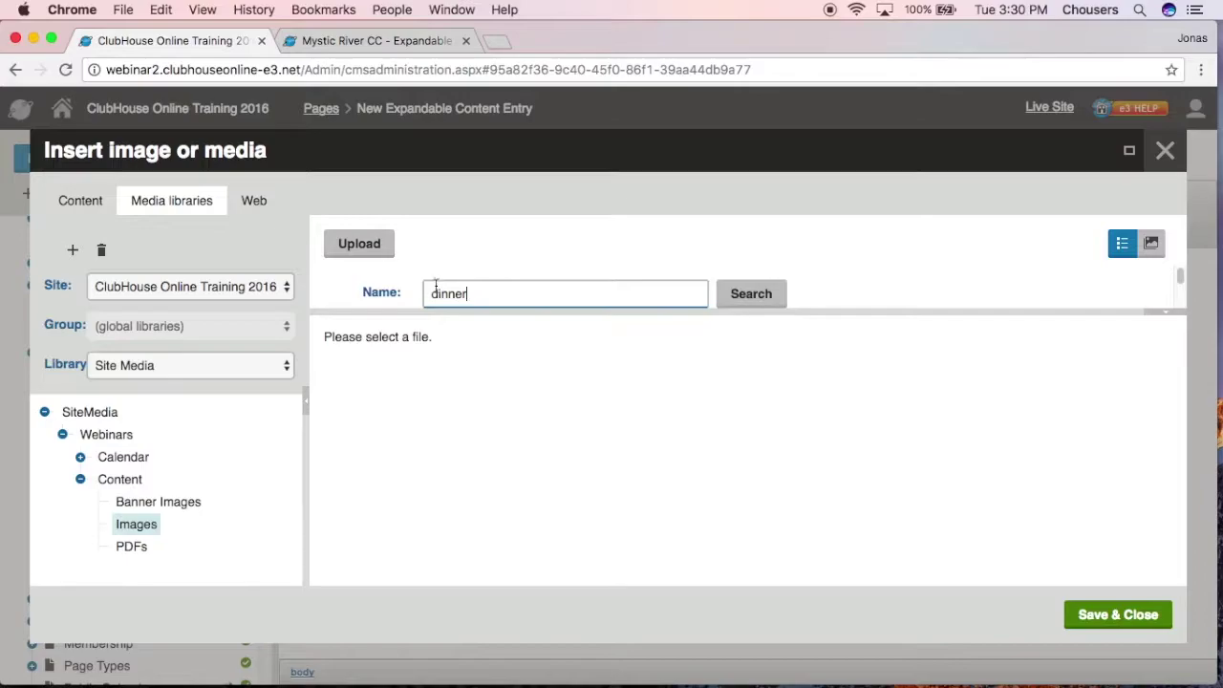
key(Return)
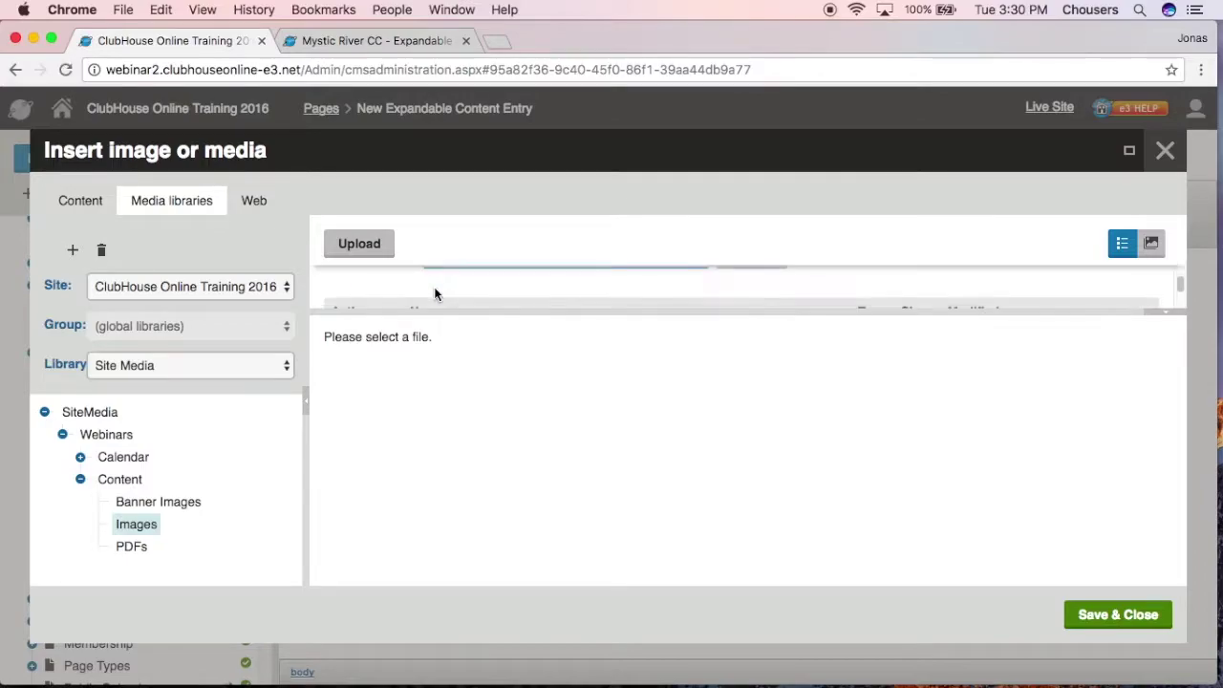
click(502, 297)
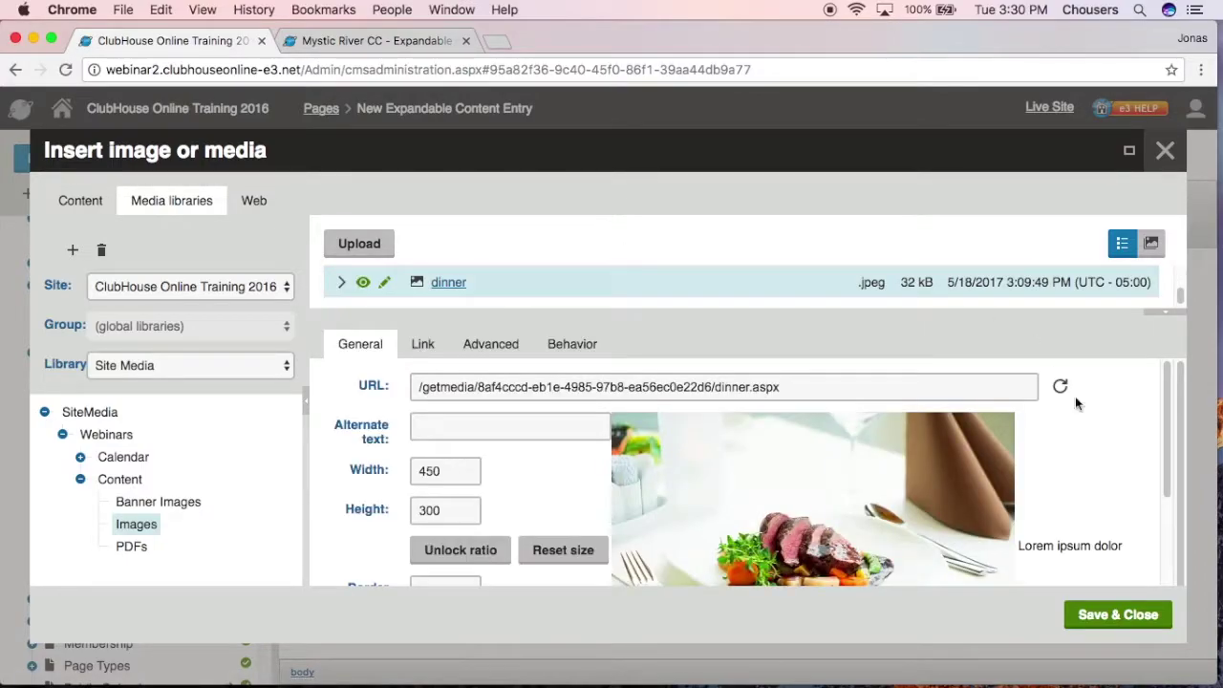
click(1113, 619)
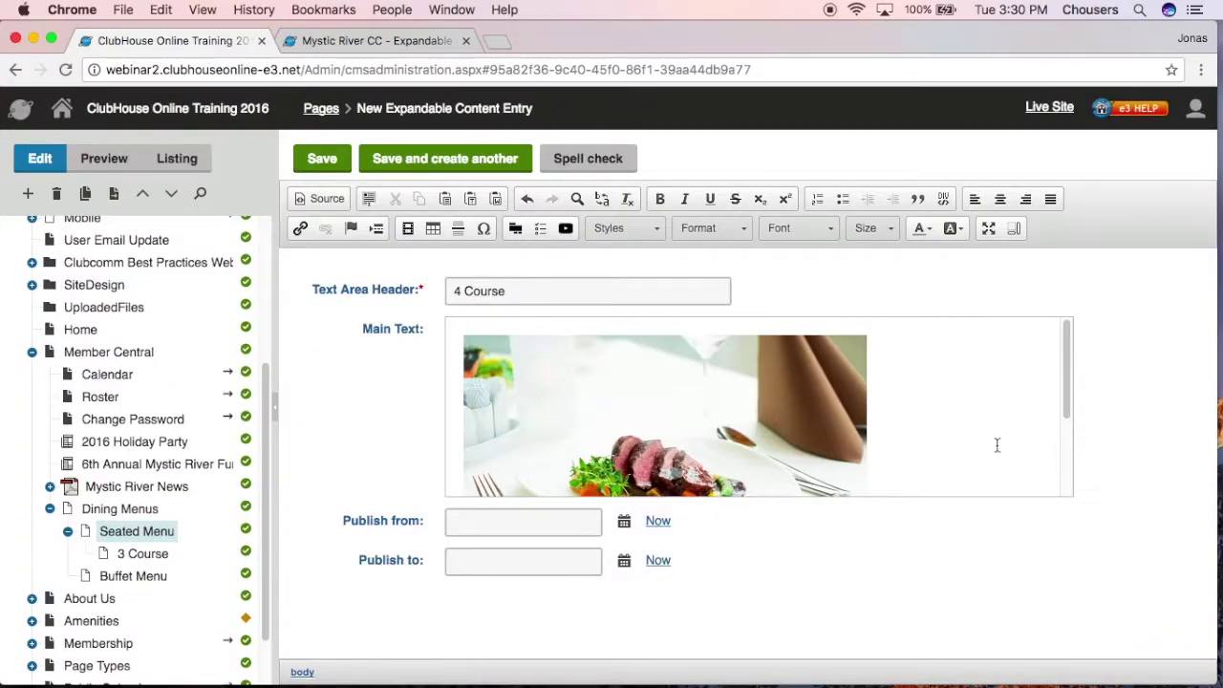
- Add a new line below the dinner image and copy the 4 Course menu text from the Pages document Page Type Text for Video 2
scroll(996, 443, down, 2)
key(Return)
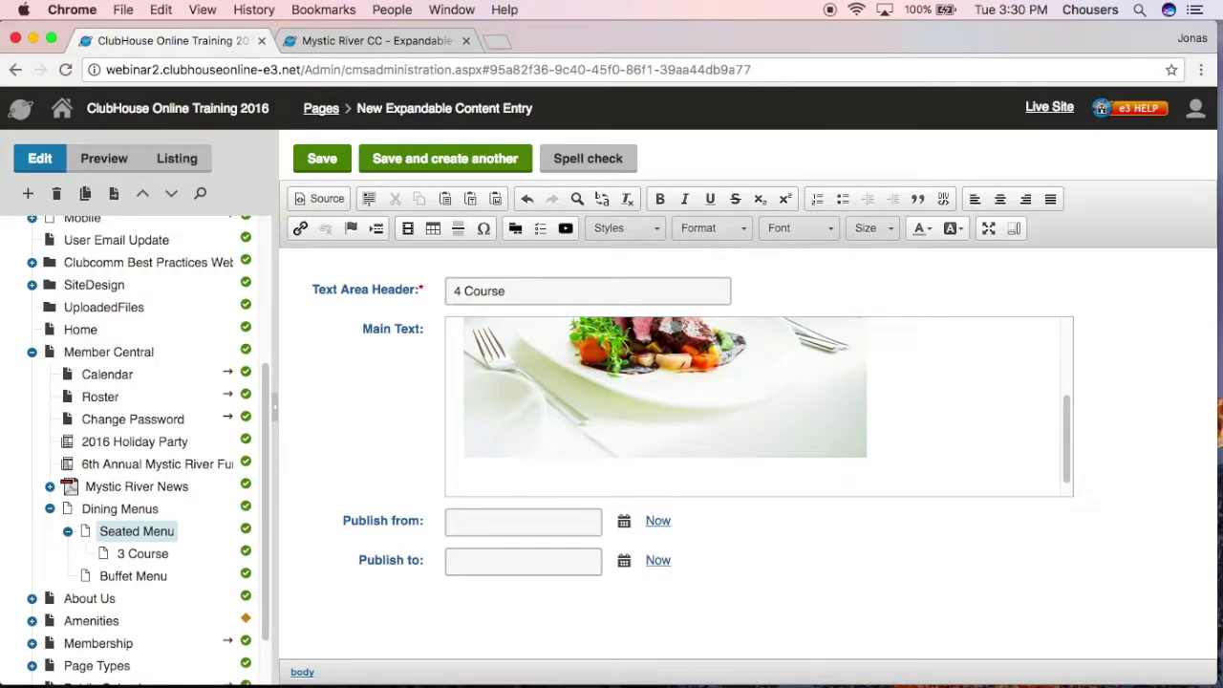
mouse_move(1117, 681)
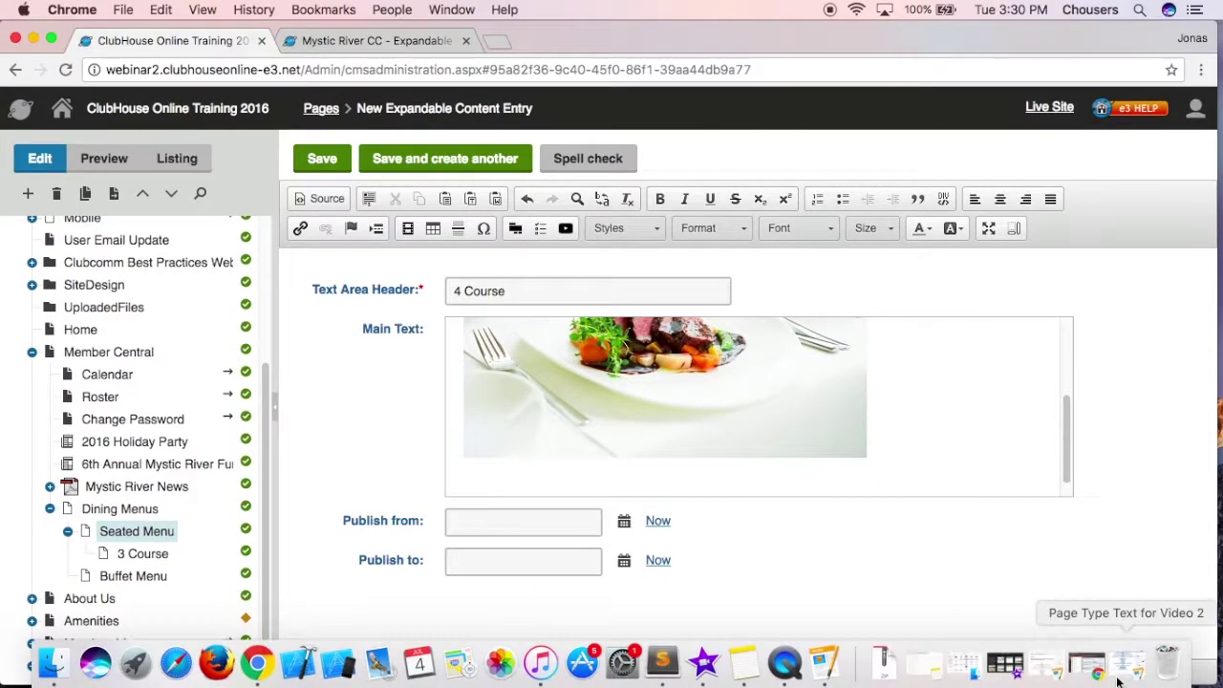
click(1118, 680)
scroll(598, 420, down, 5)
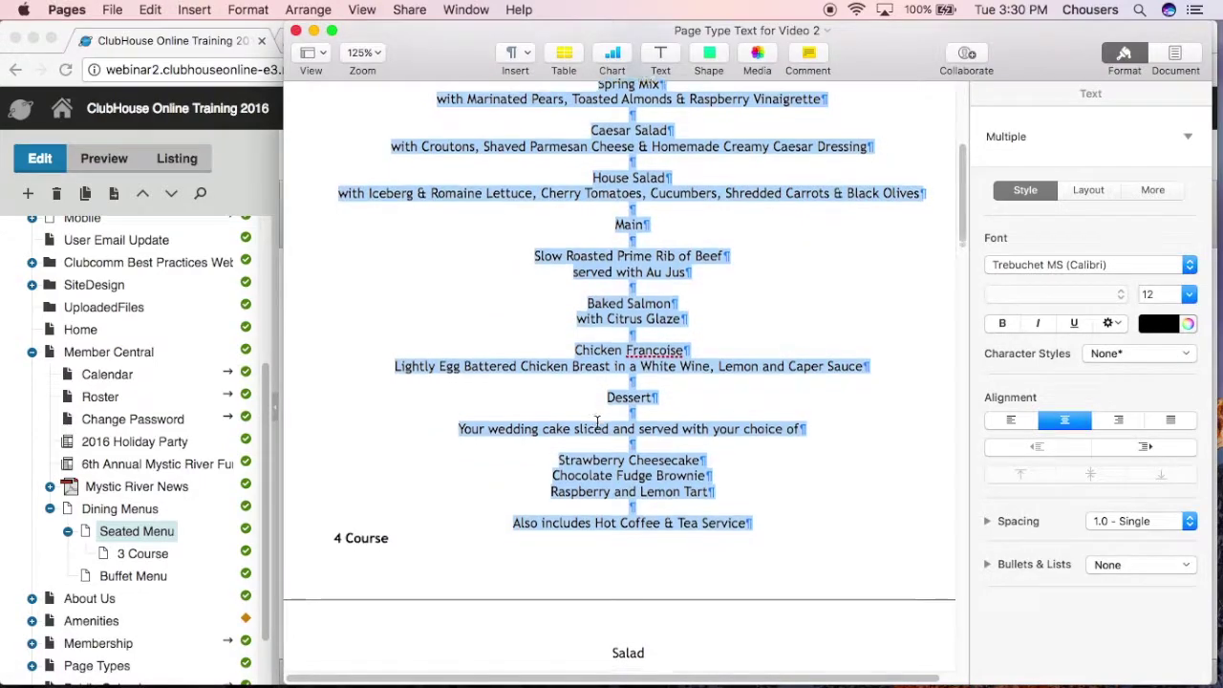
drag(611, 240, 791, 472)
scroll(745, 344, down, 2)
scroll(757, 397, down, 5)
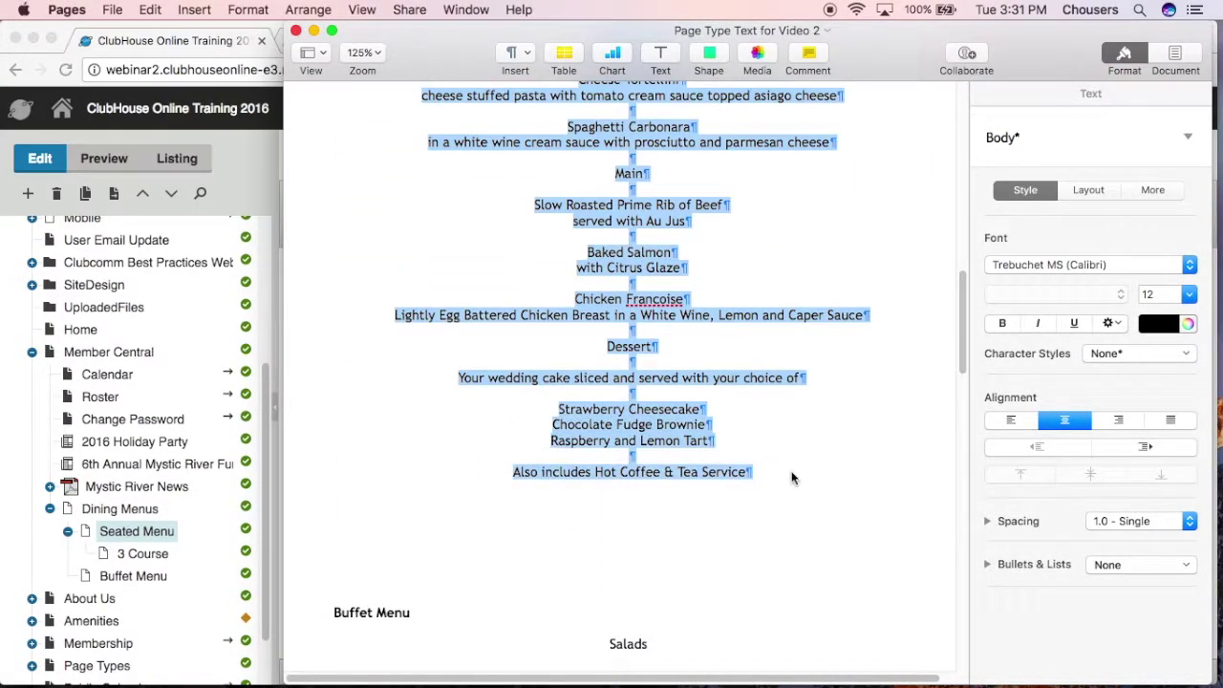
key(super+c)
- Minimise the Pages document and paste the copied 4 Course menu as plain text below the dinner image
click(314, 31)
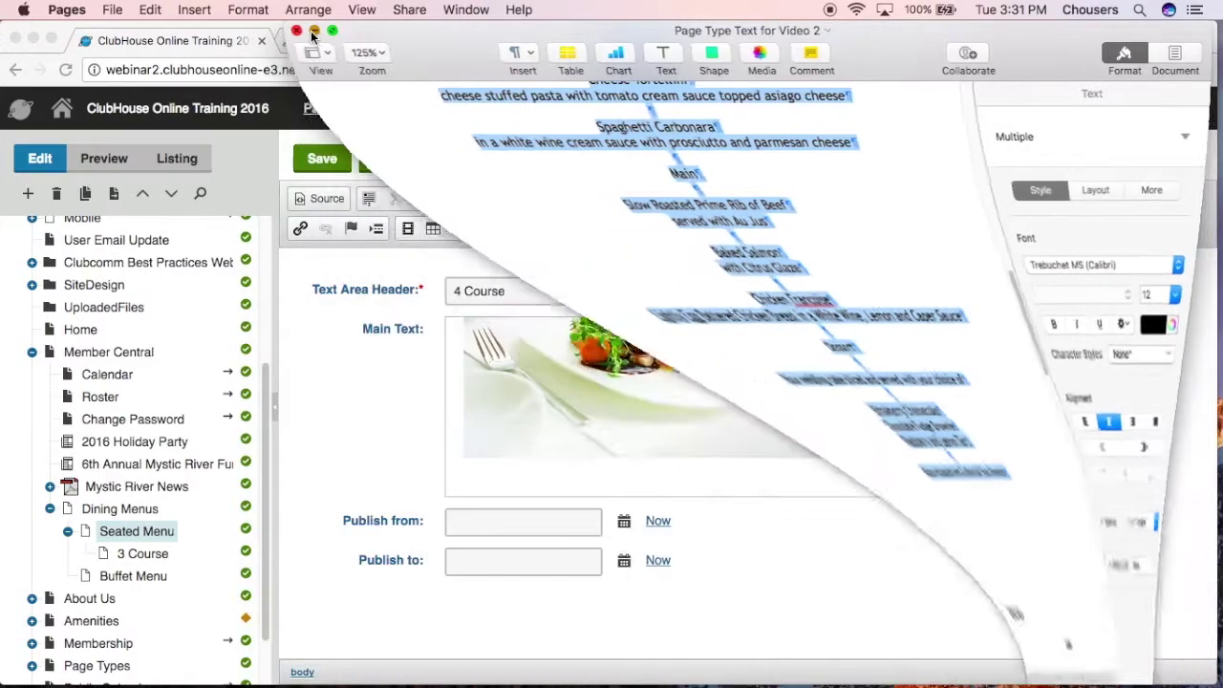
click(522, 479)
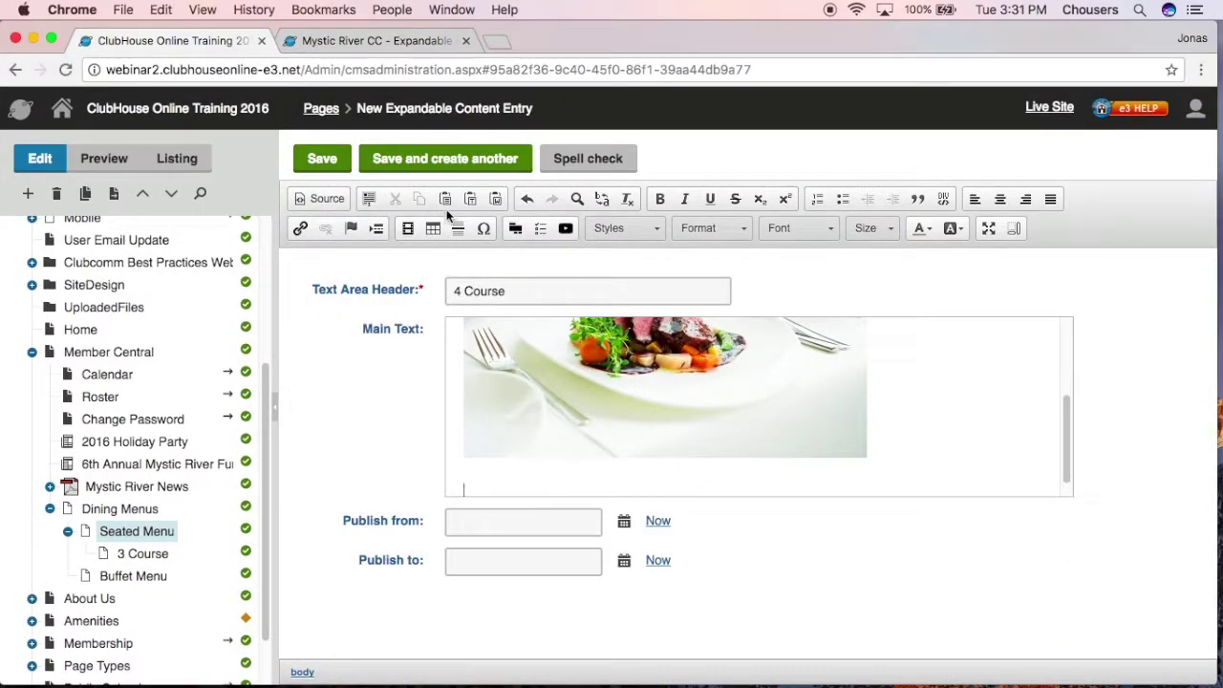
click(472, 196)
key(super+v)
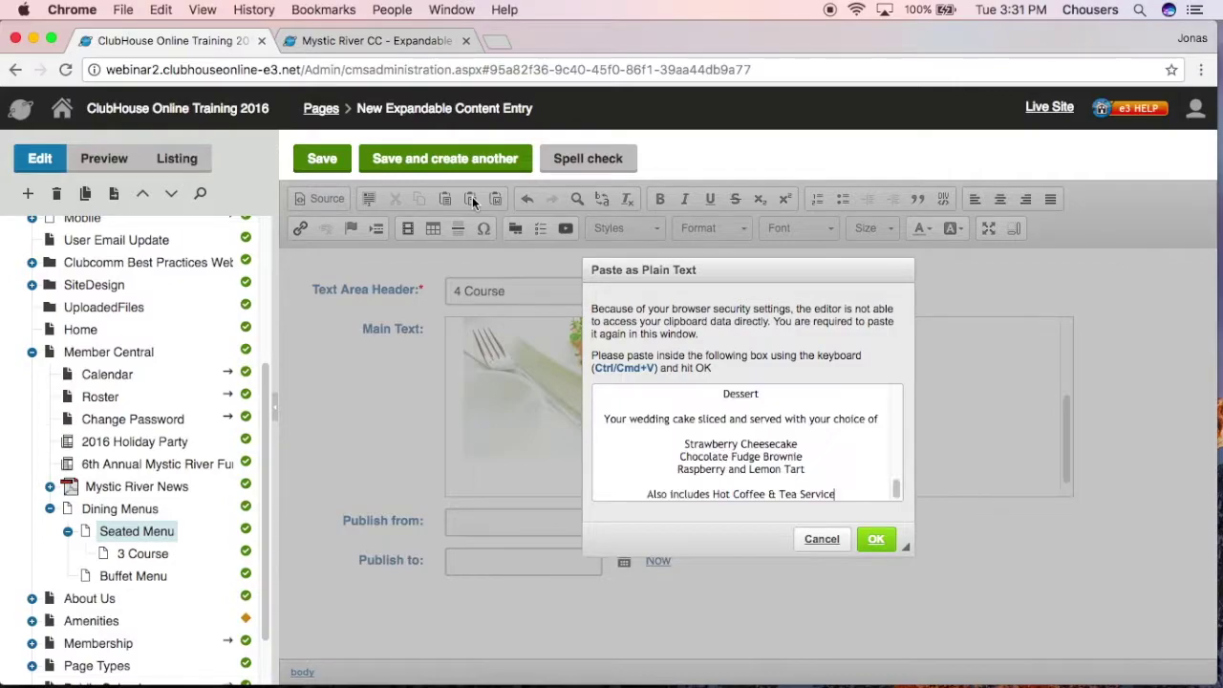
click(875, 538)
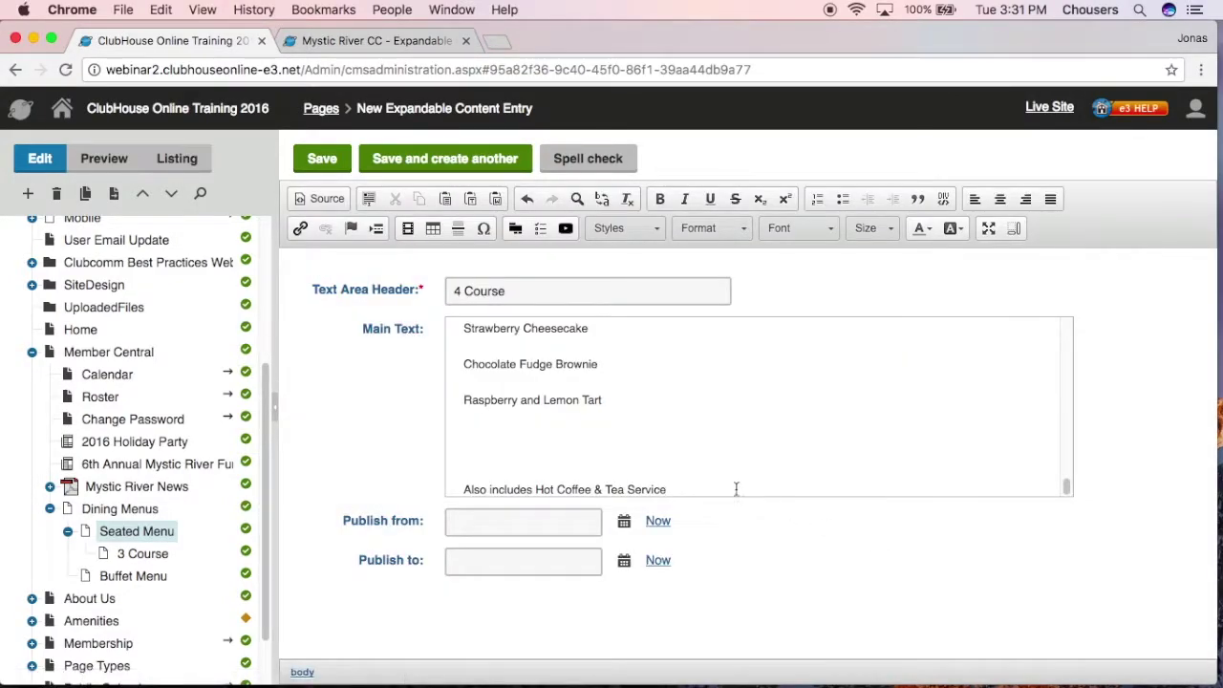
- Centre all of the 4 Course entry's main text, including the image, and save the entry
key(super+a)
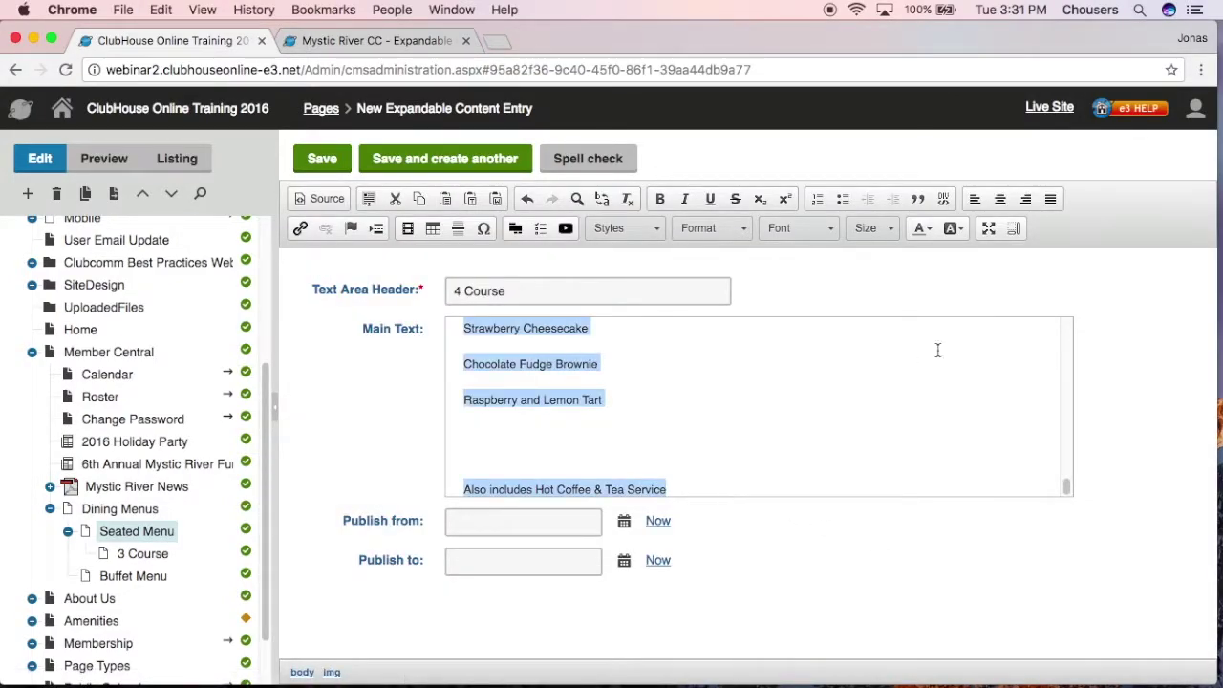
click(1001, 198)
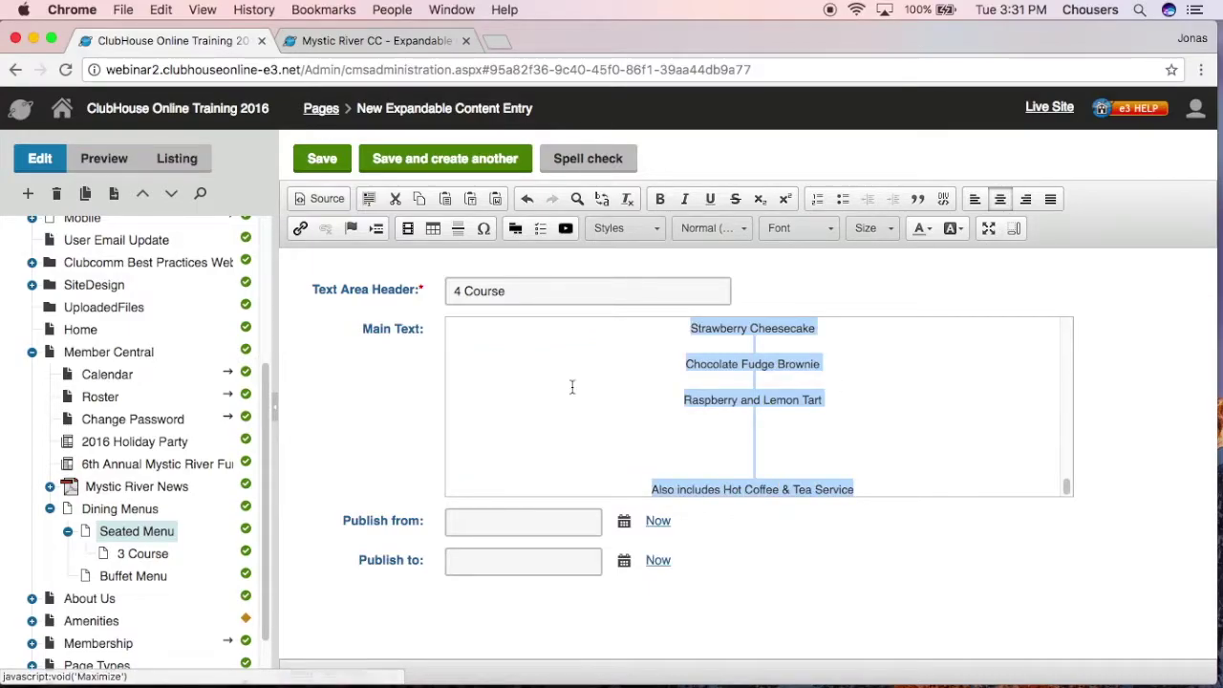
click(336, 160)
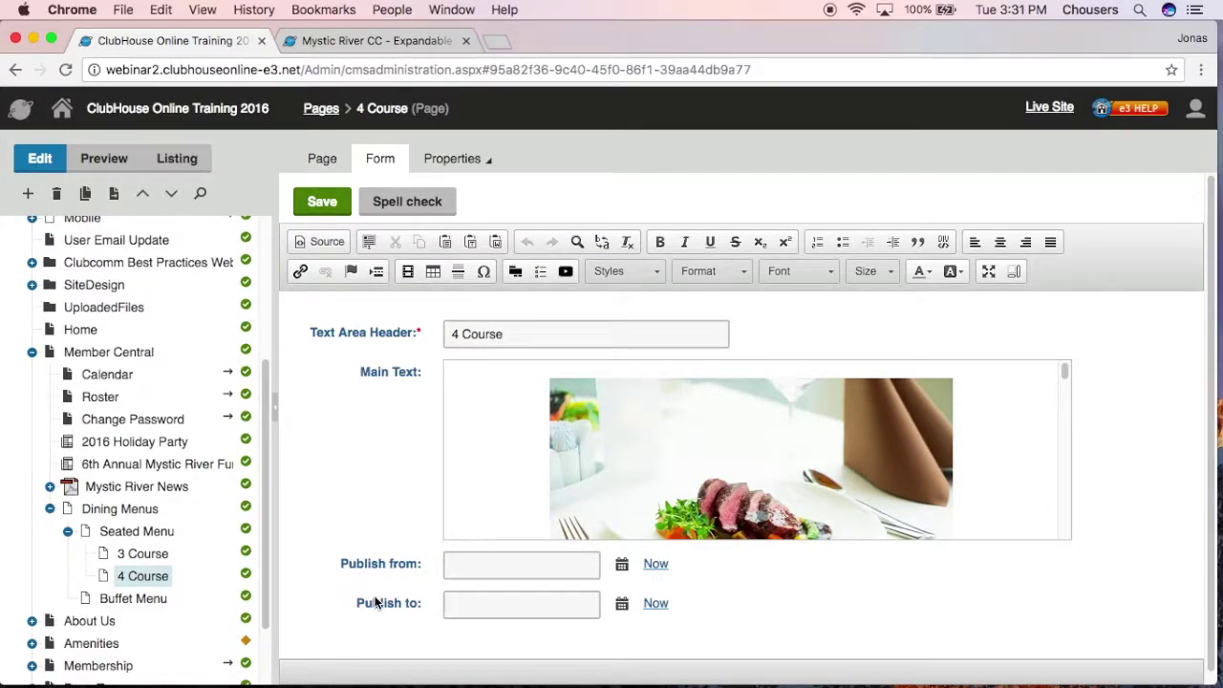
- Create an Expandable Content Entry under Buffet Menu with the text area header Buffet Options
mouse_move(377, 596)
click(134, 598)
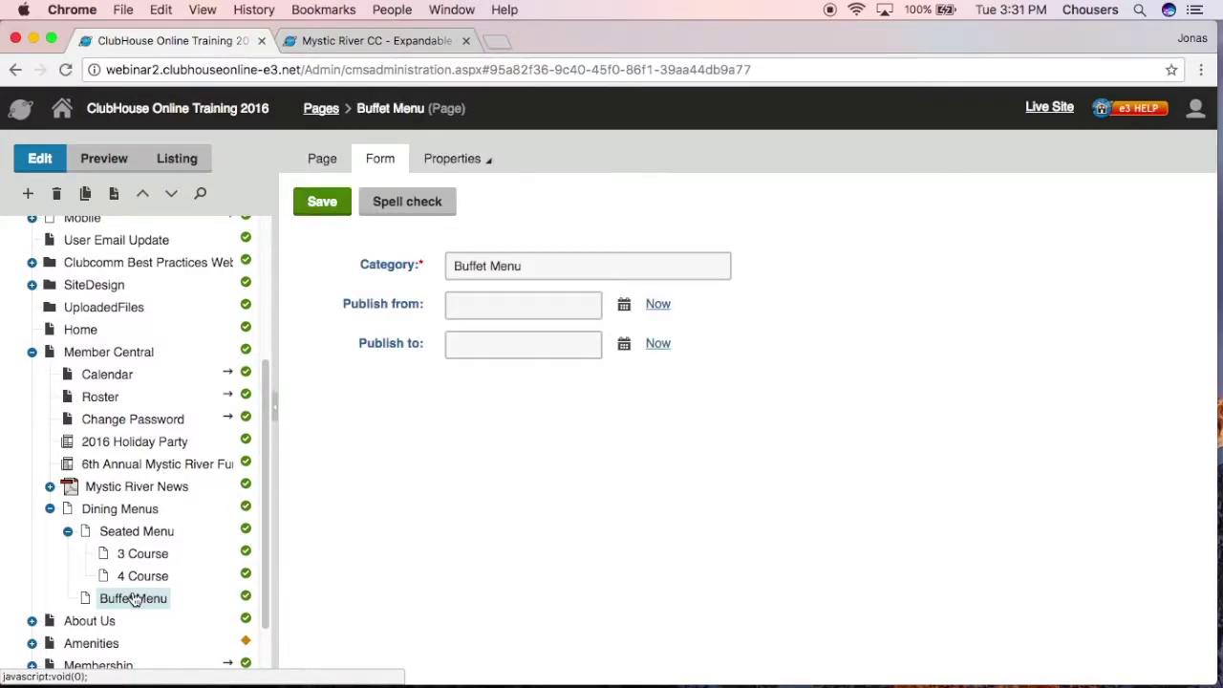
click(27, 194)
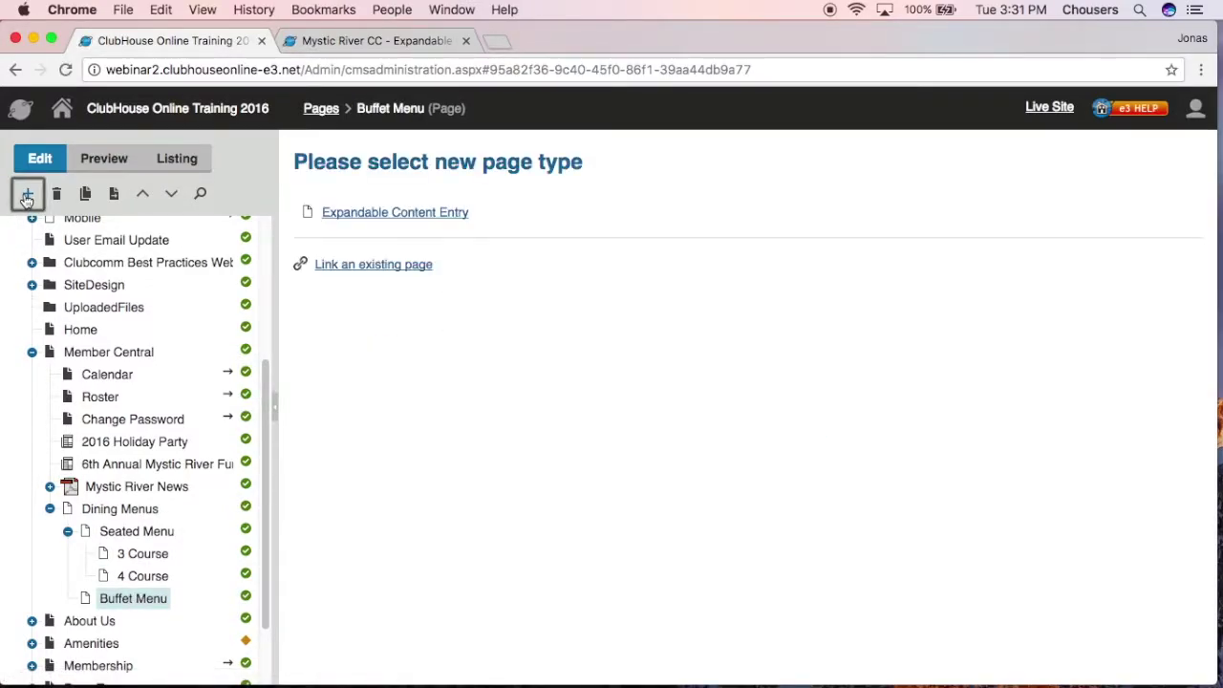
click(387, 212)
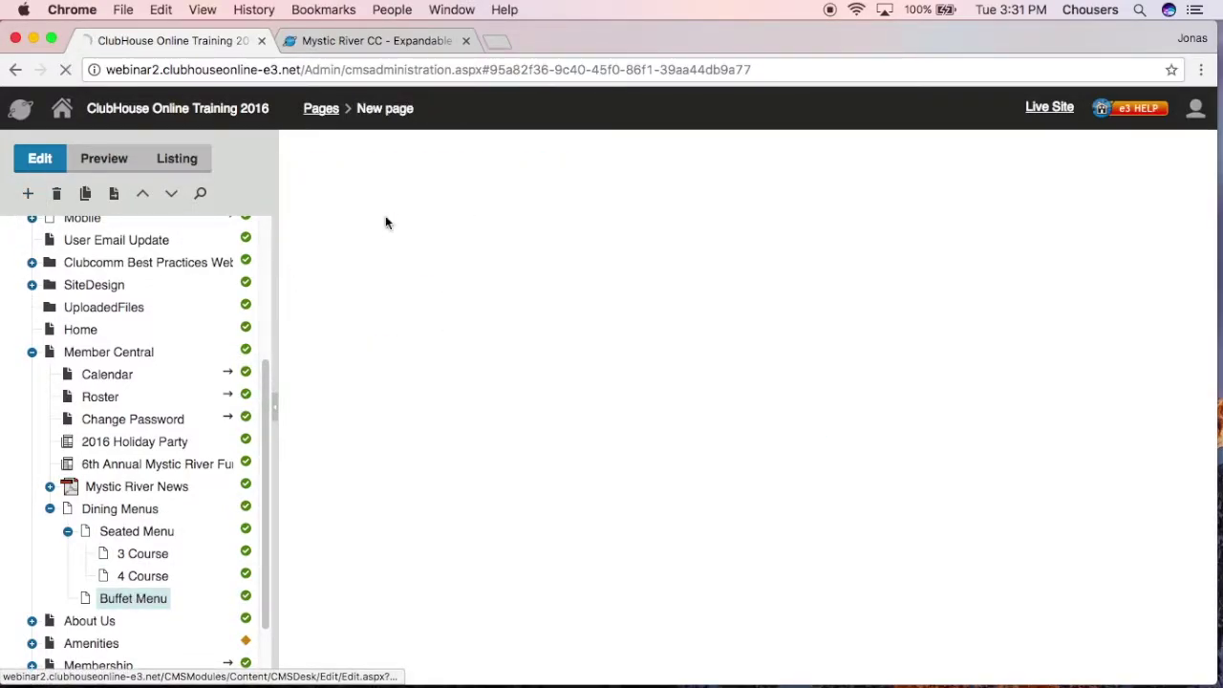
click(479, 292)
text(Buffet Options)
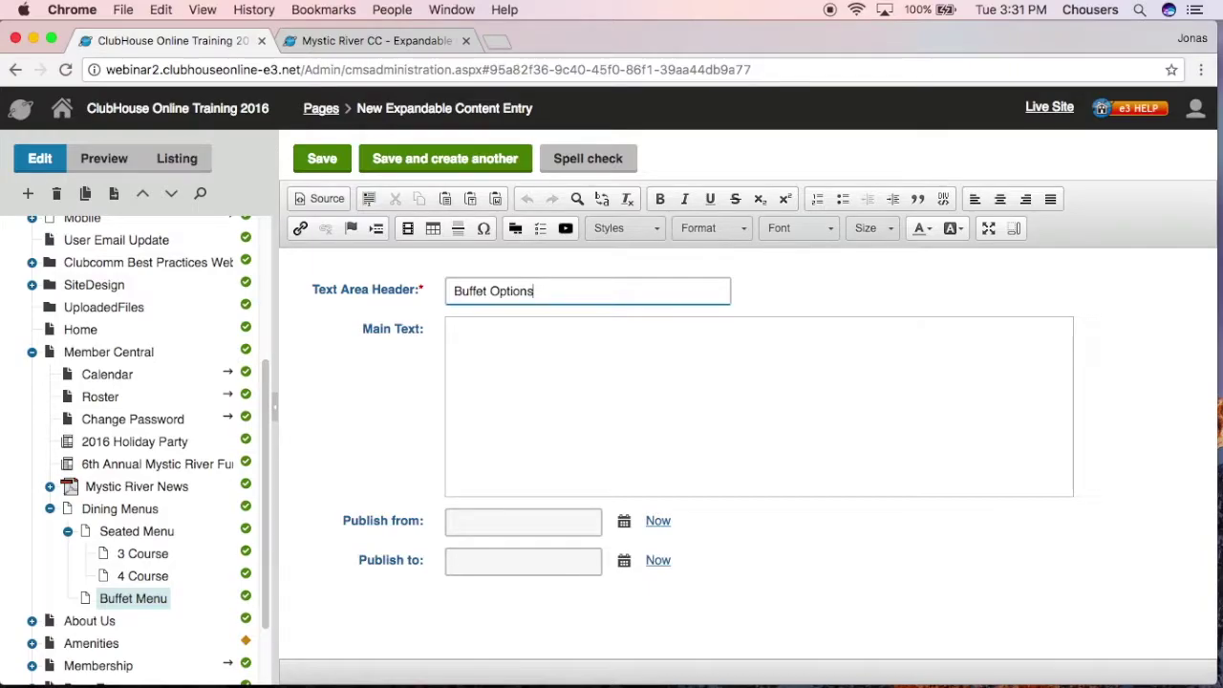
- Search the media library for buffet and insert the buffet image into the Buffet Options entry's main text
click(515, 355)
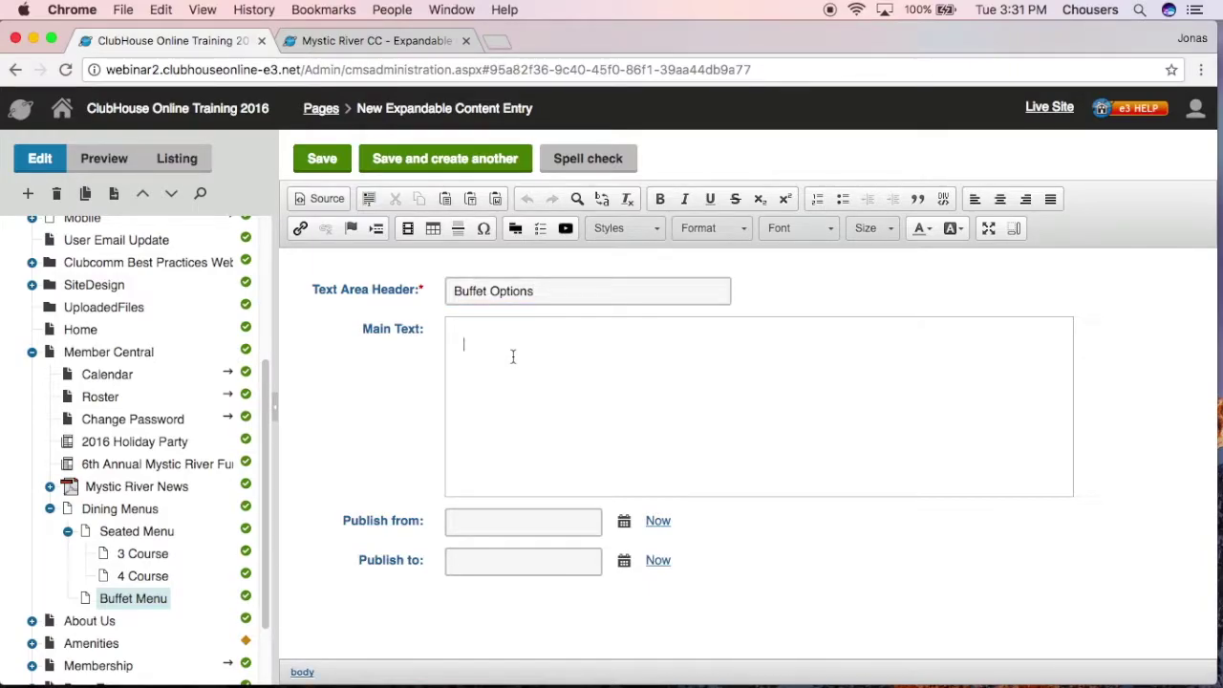
click(405, 229)
click(477, 296)
text(b)
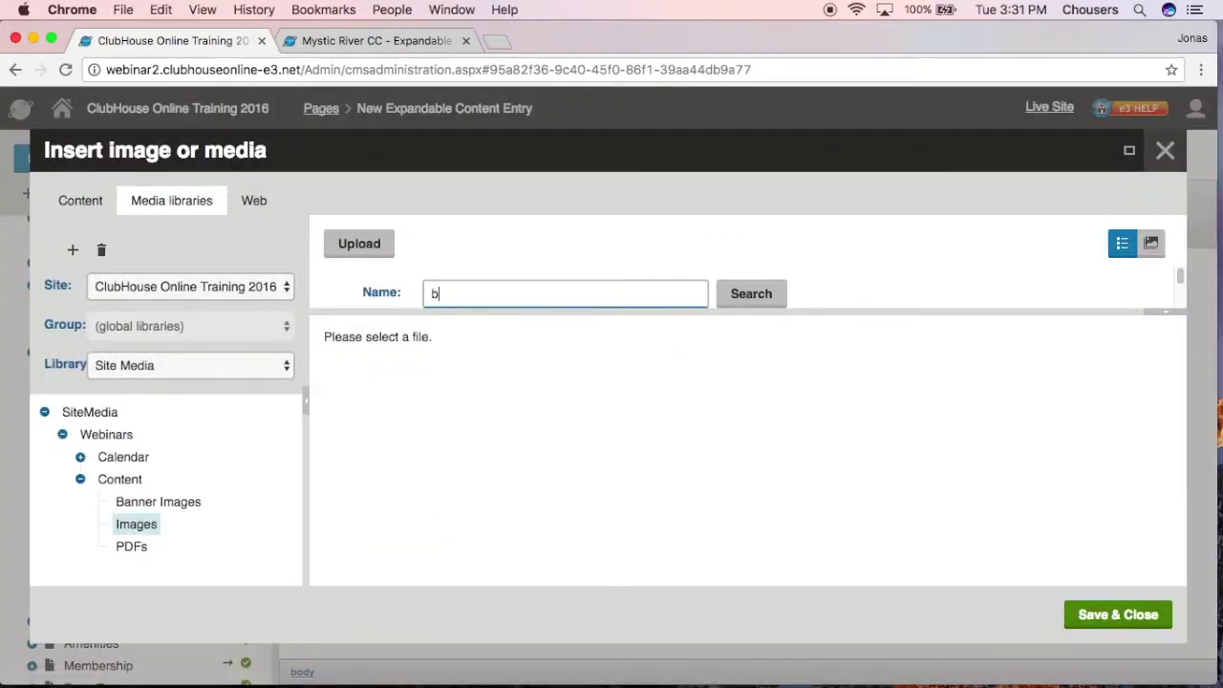
text(uffet)
scroll(468, 290, down, 3)
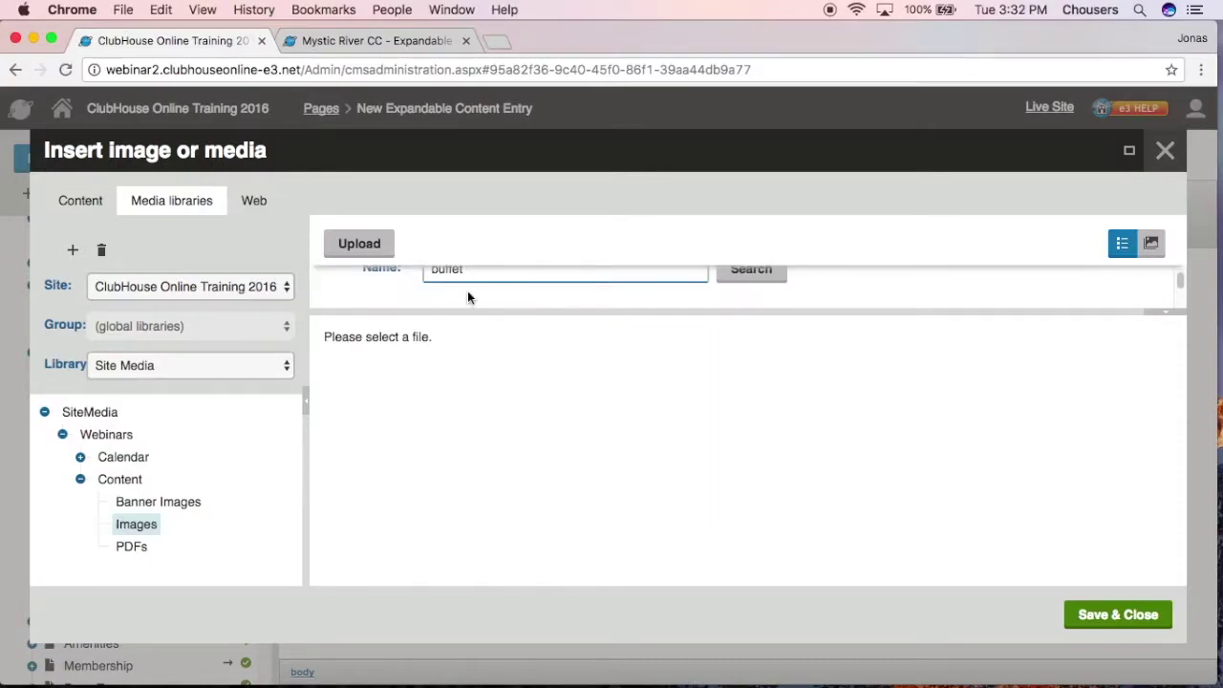
click(477, 294)
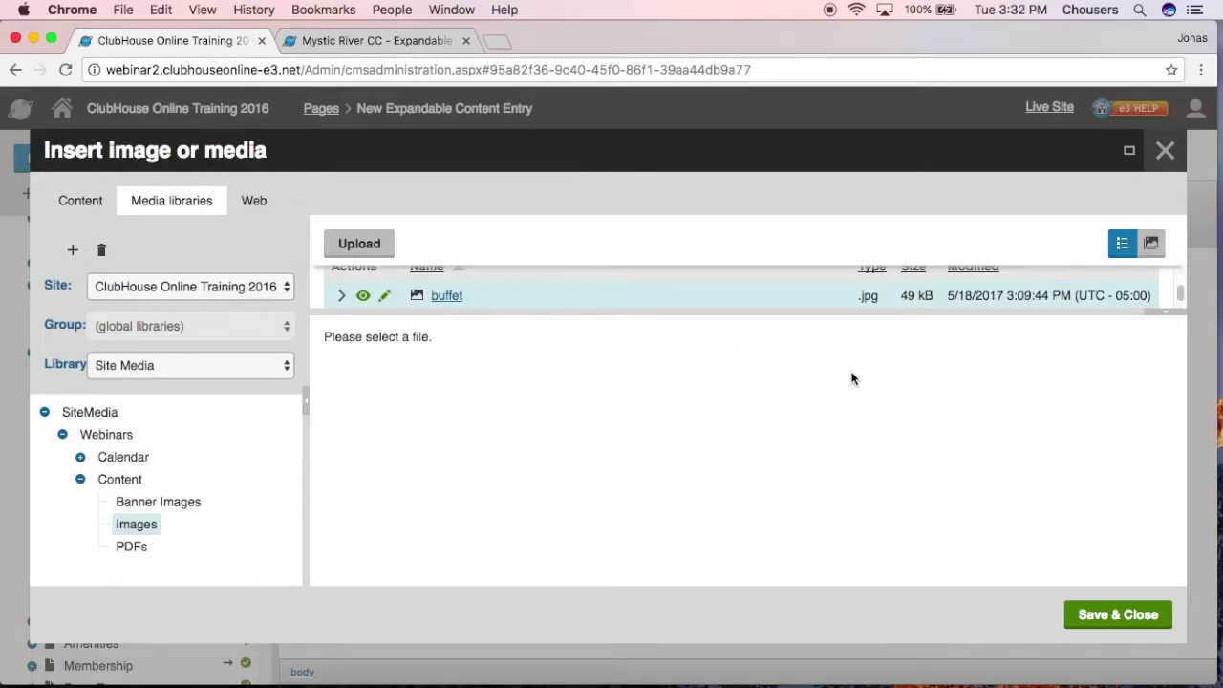
click(1118, 614)
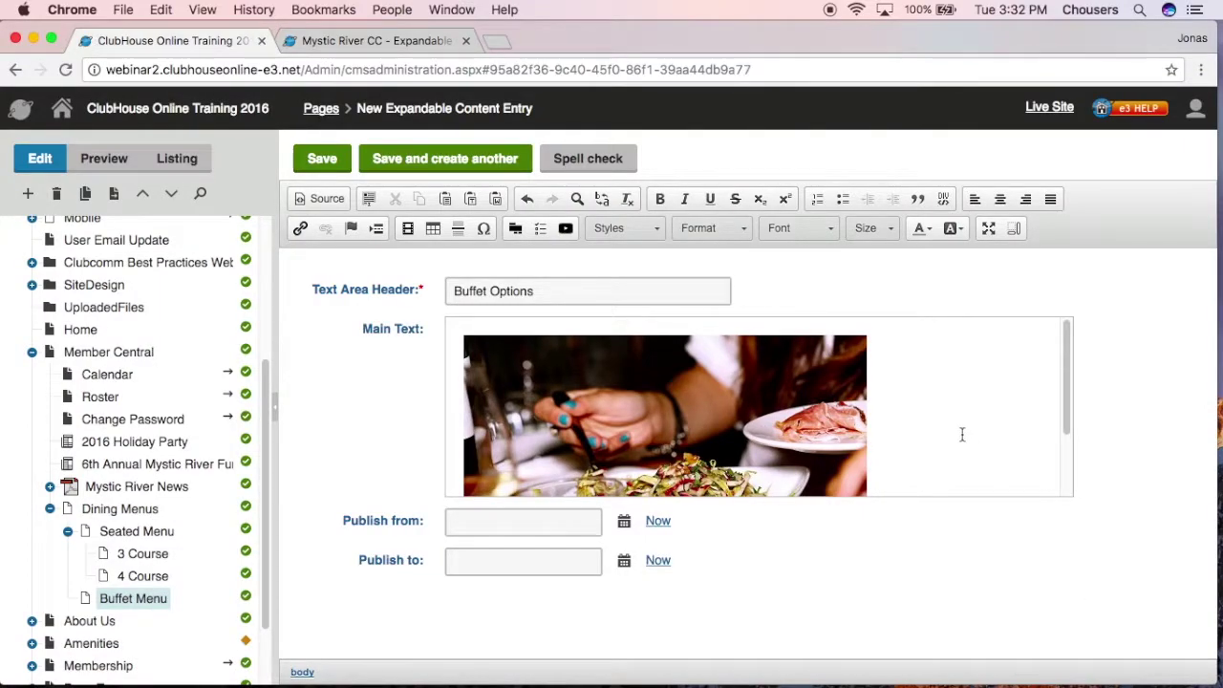
- Add a new line below the buffet image and copy the Buffet Menu text from Salads to baked cheese cappelletti in the Pages document
scroll(962, 434, down, 3)
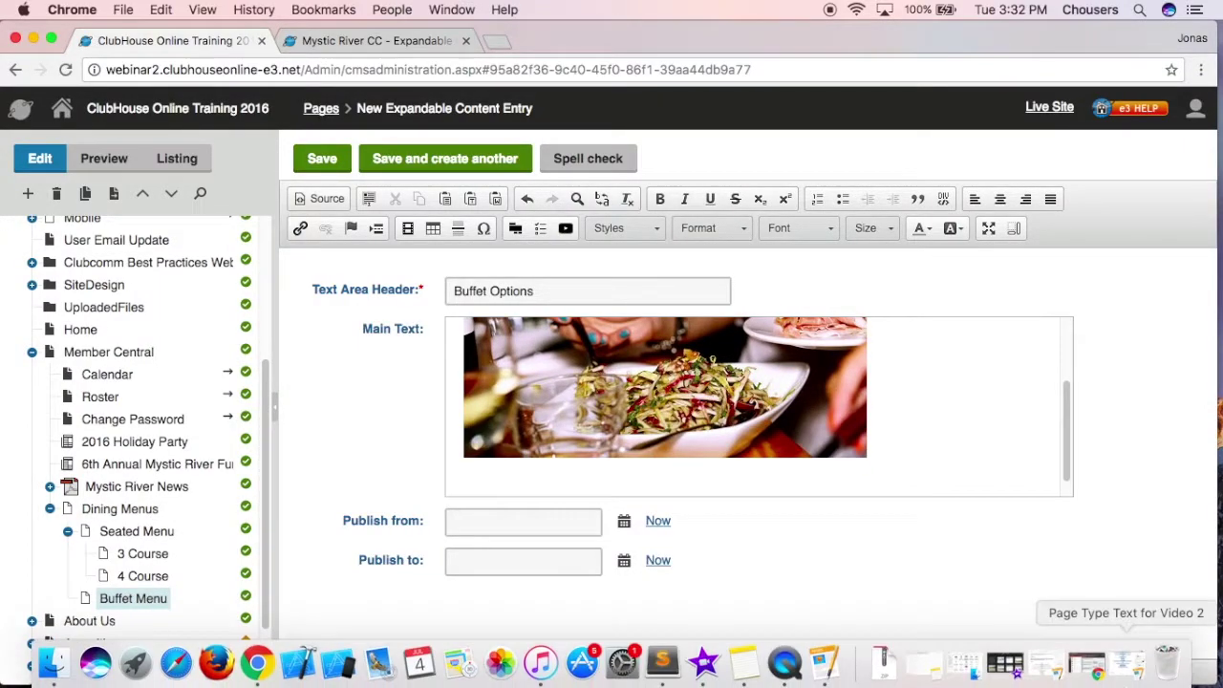
click(1127, 673)
scroll(718, 451, down, 10)
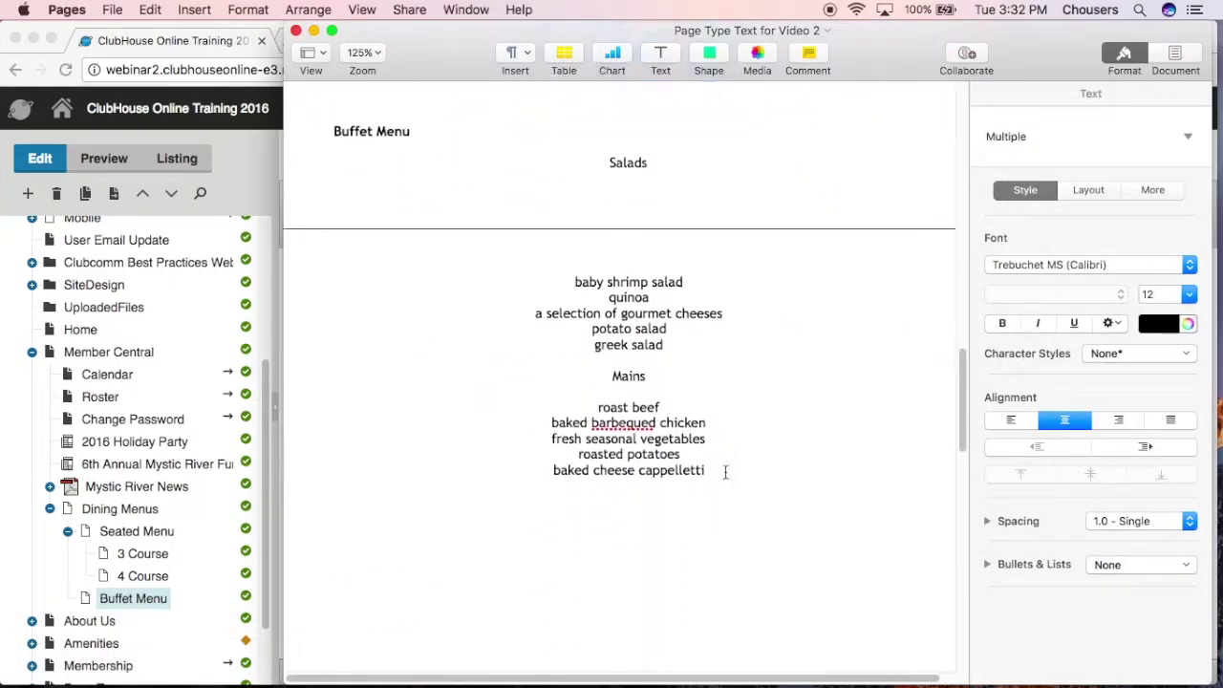
scroll(719, 451, up, 3)
drag(727, 501, 605, 181)
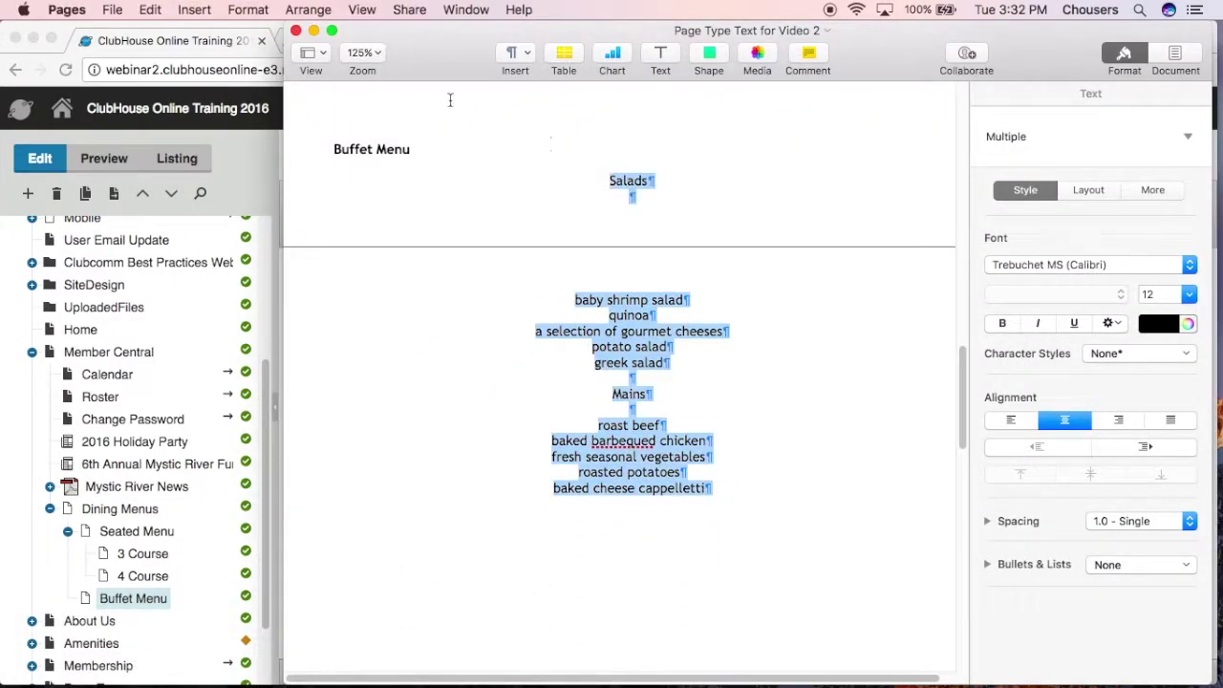
- Minimise the Pages document and paste the copied buffet menu as plain text below the buffet image
click(313, 30)
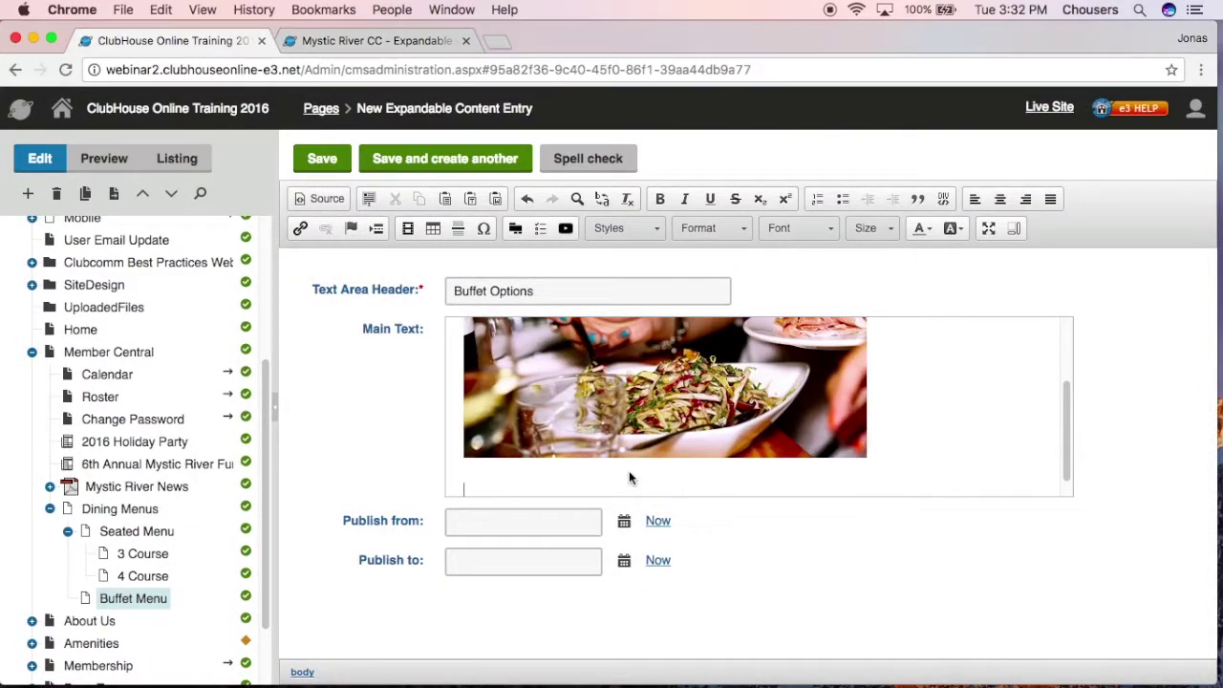
click(467, 192)
key(super+v)
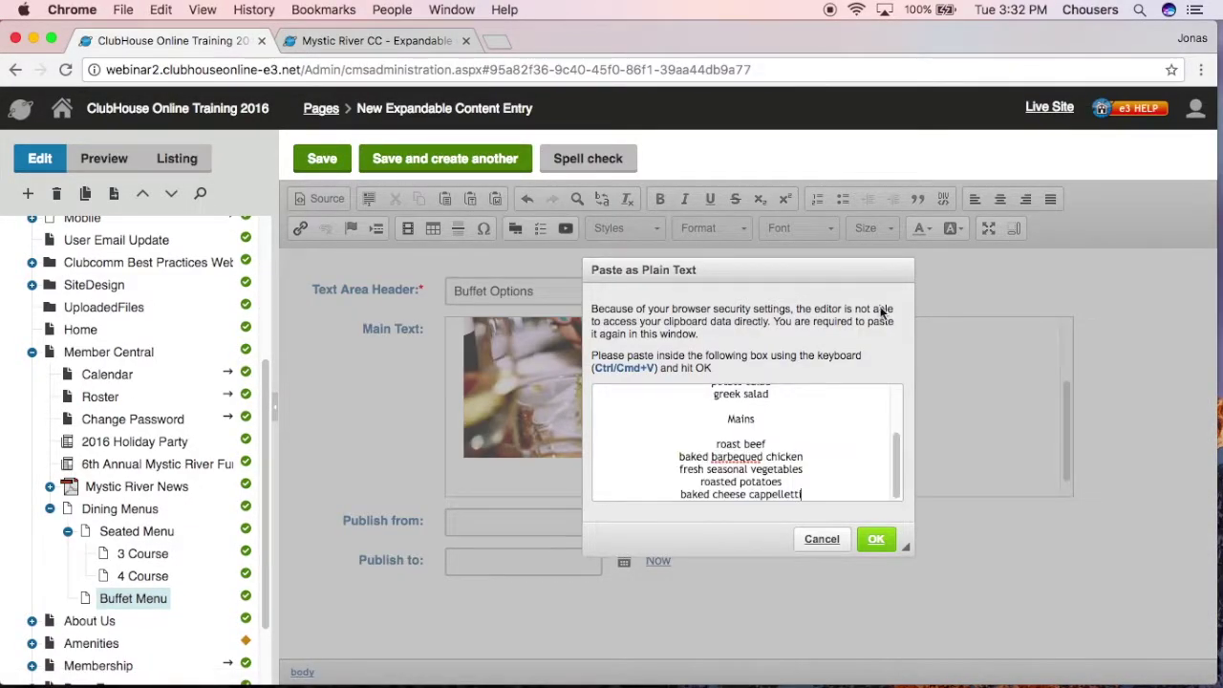
click(874, 538)
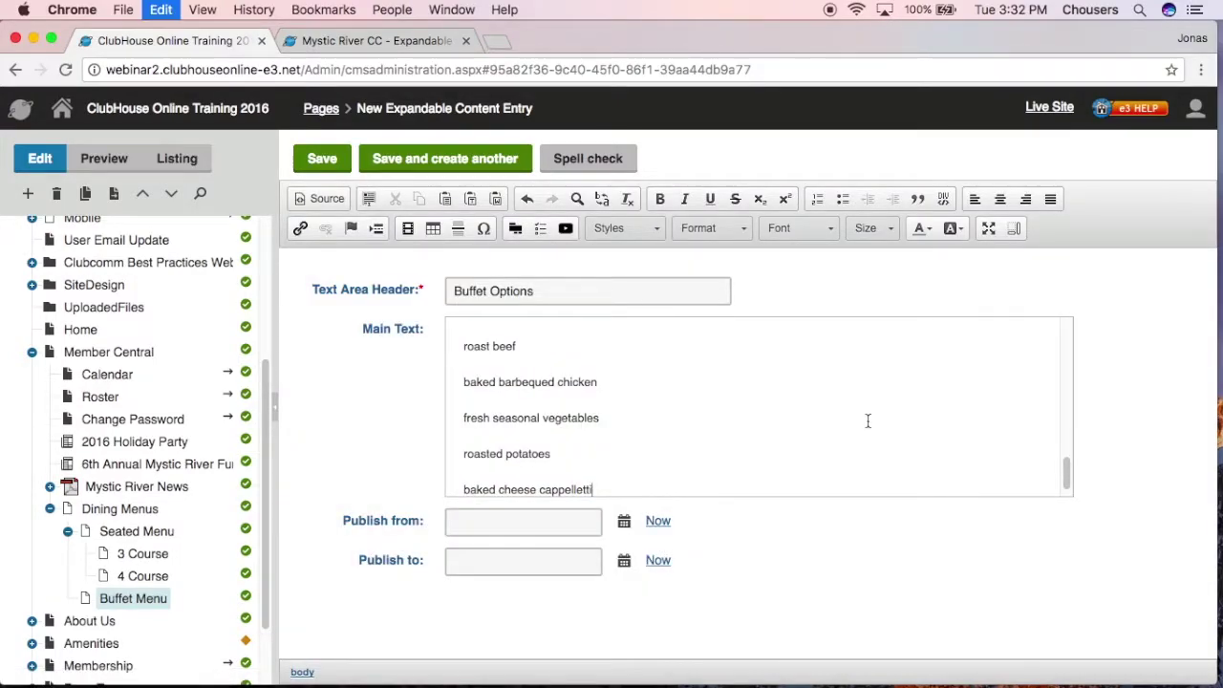
- Centre all of the Buffet Options entry's main text, including the image, and save the entry
key(super+a)
click(999, 198)
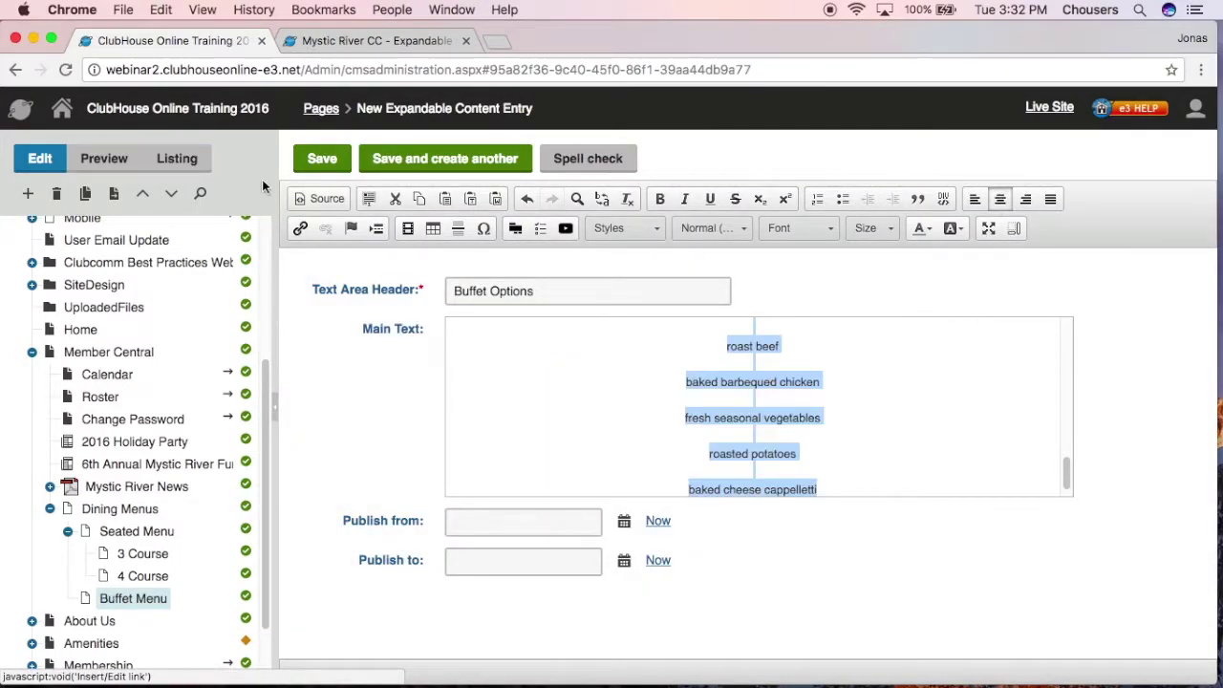
click(319, 158)
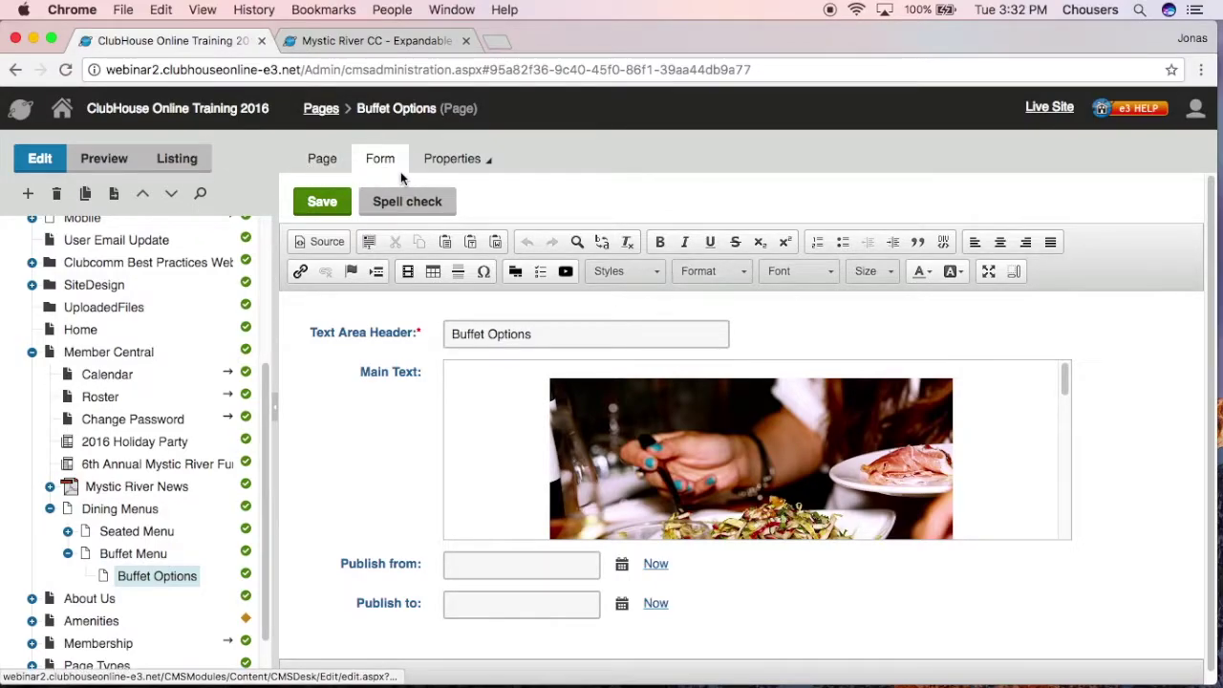
- Review the saved Buffet Options main text and switch to the preview of the Expandable with Categories example page
scroll(841, 457, down, 10)
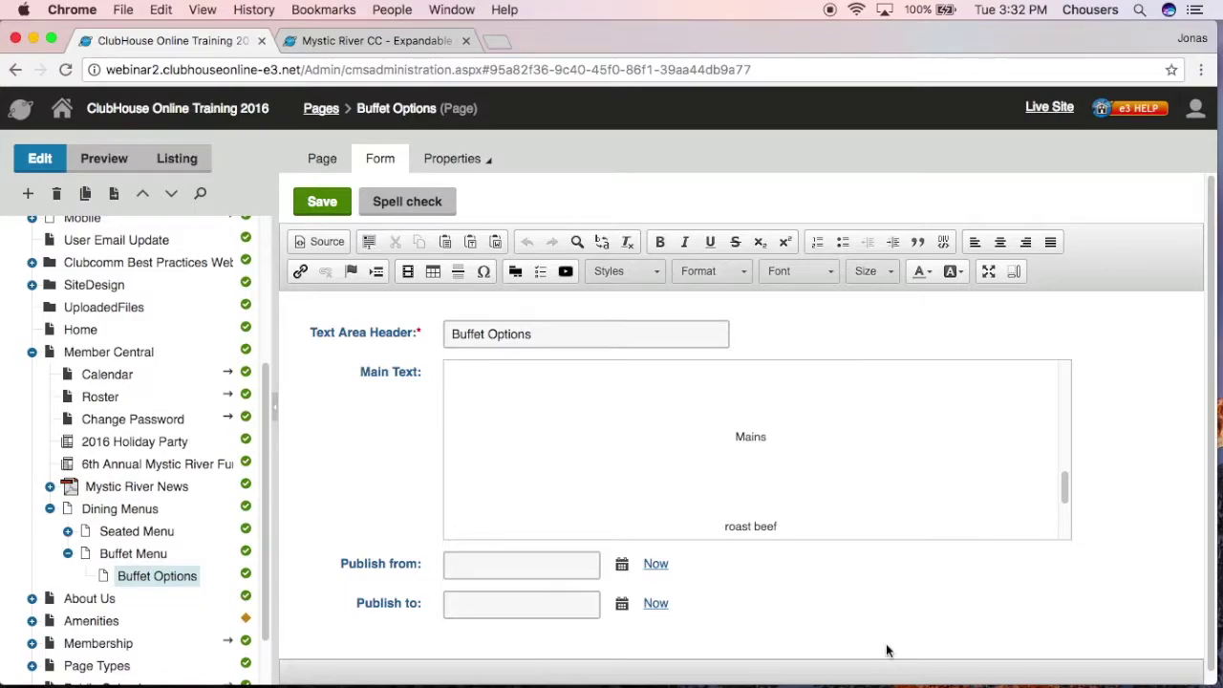
click(383, 38)
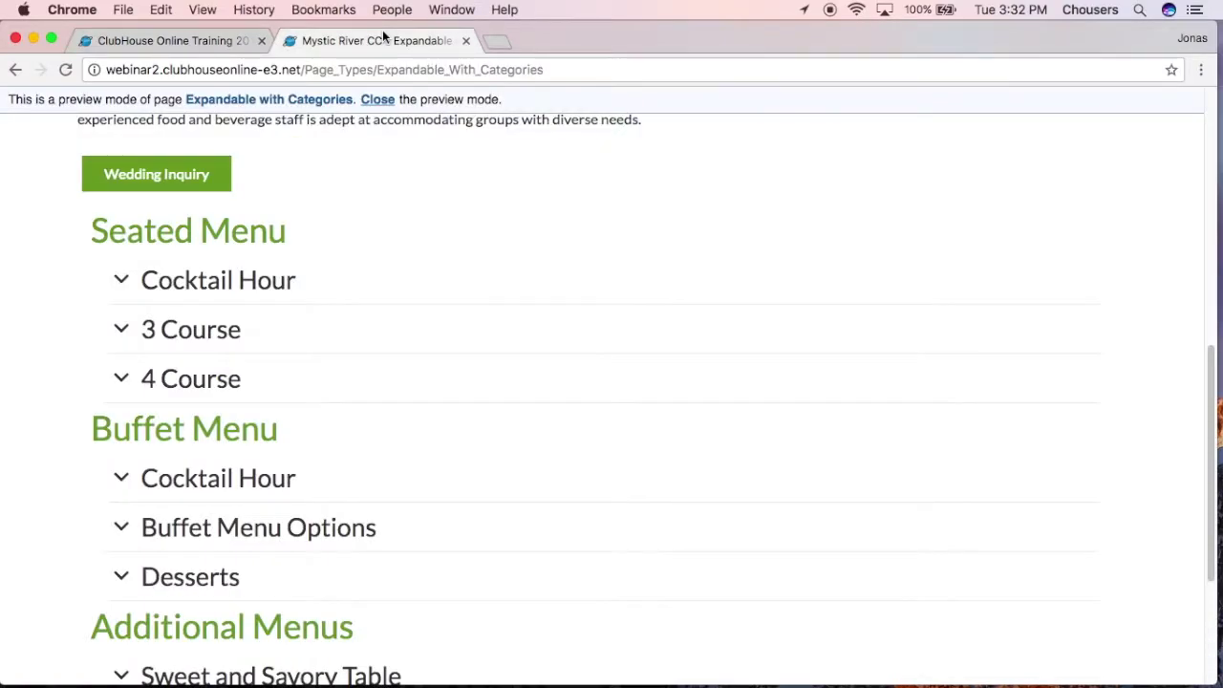
- Refresh the previewed page and open the Dining Menus page under Member Central
scroll(446, 382, up, 10)
click(67, 72)
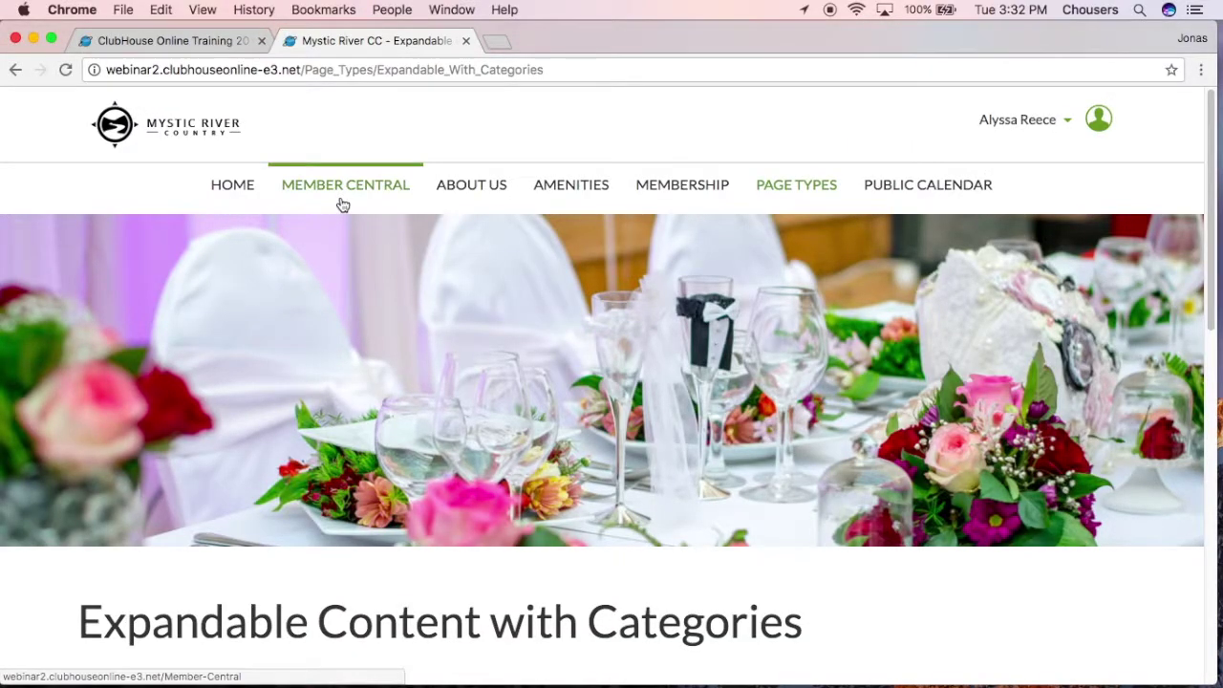
mouse_move(343, 197)
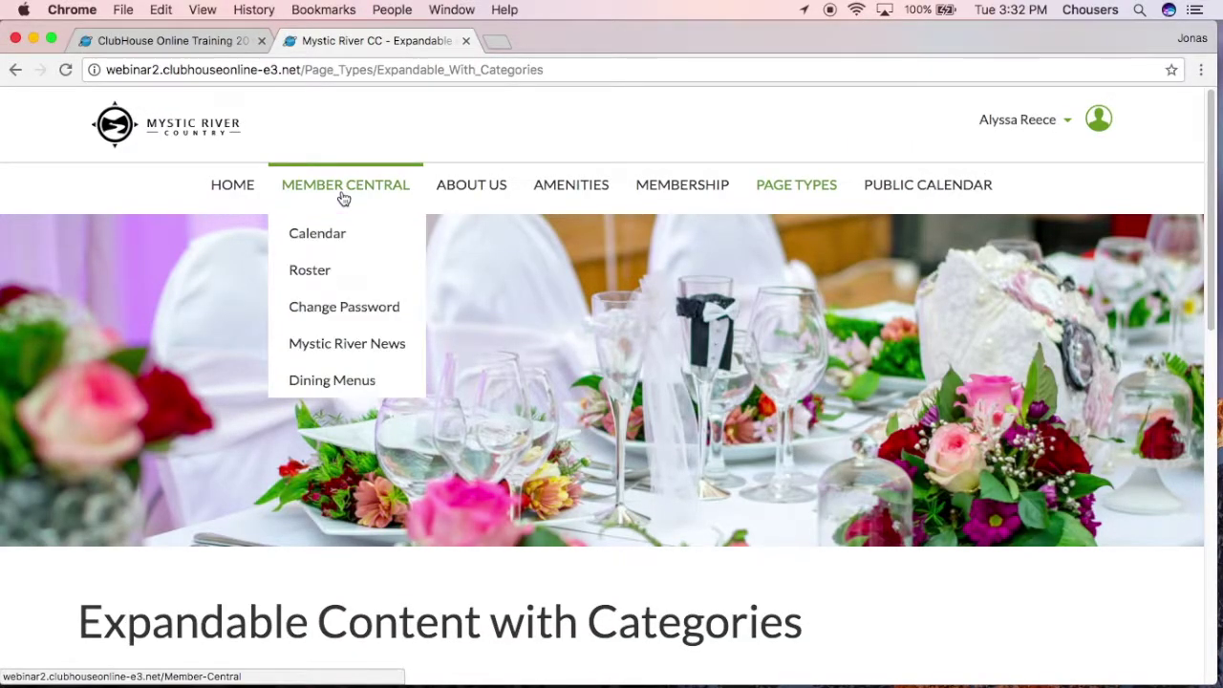
click(332, 391)
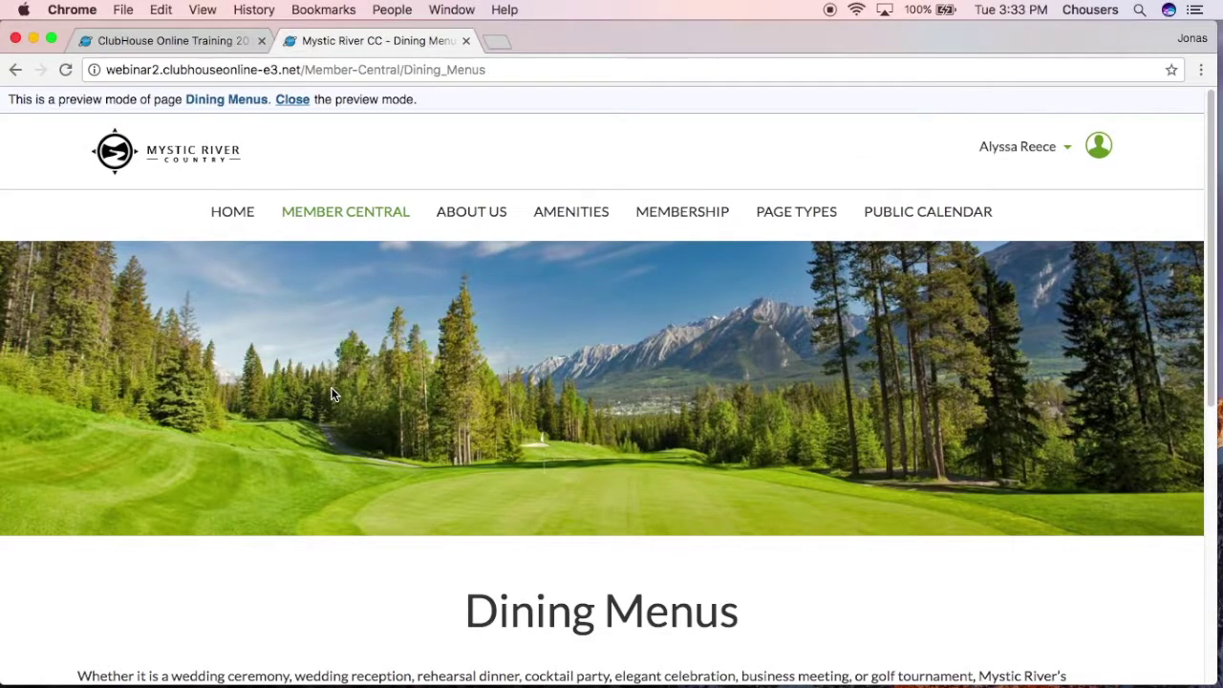
- Review the Seated Menu and Buffet Menu categories, expand the 3 Course entry to check its image and menu text, and collapse it
scroll(332, 392, down, 3)
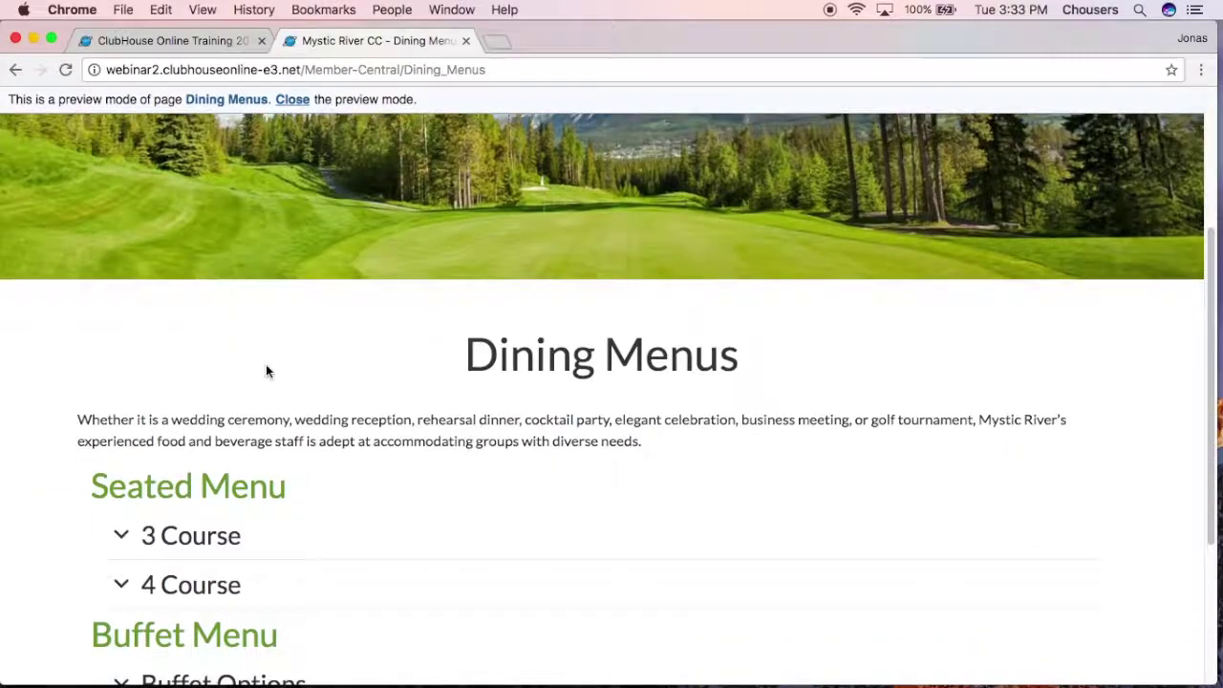
scroll(88, 323, down, 2)
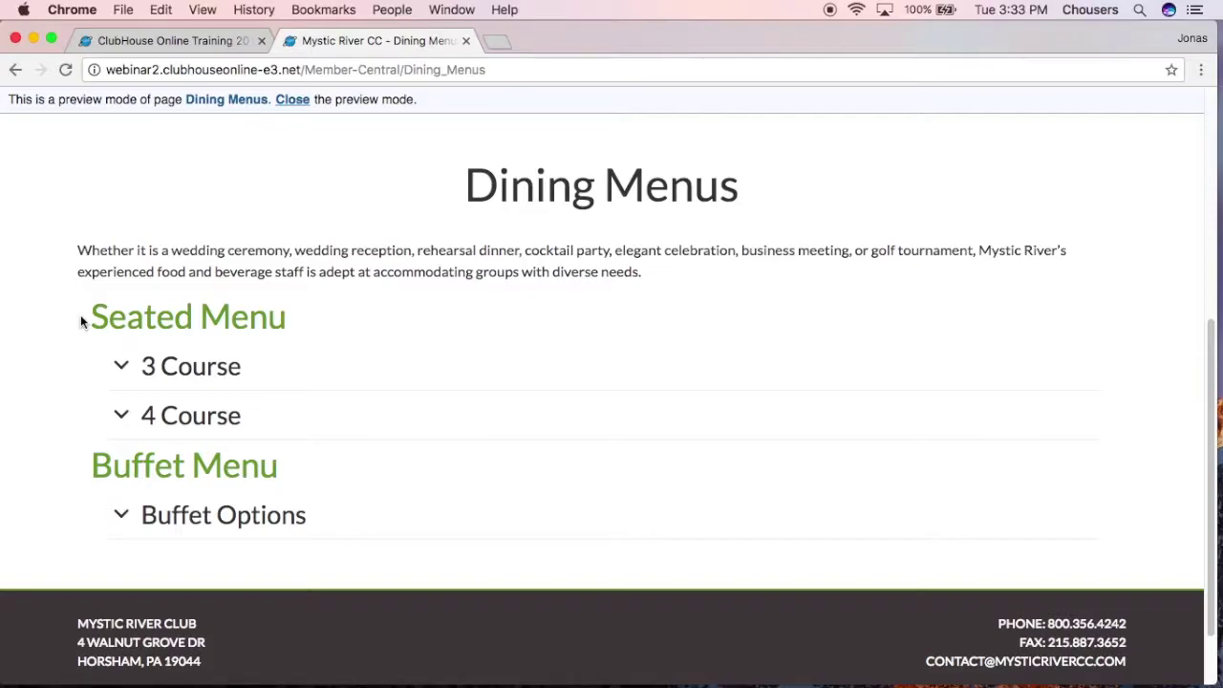
click(191, 383)
scroll(189, 389, down, 5)
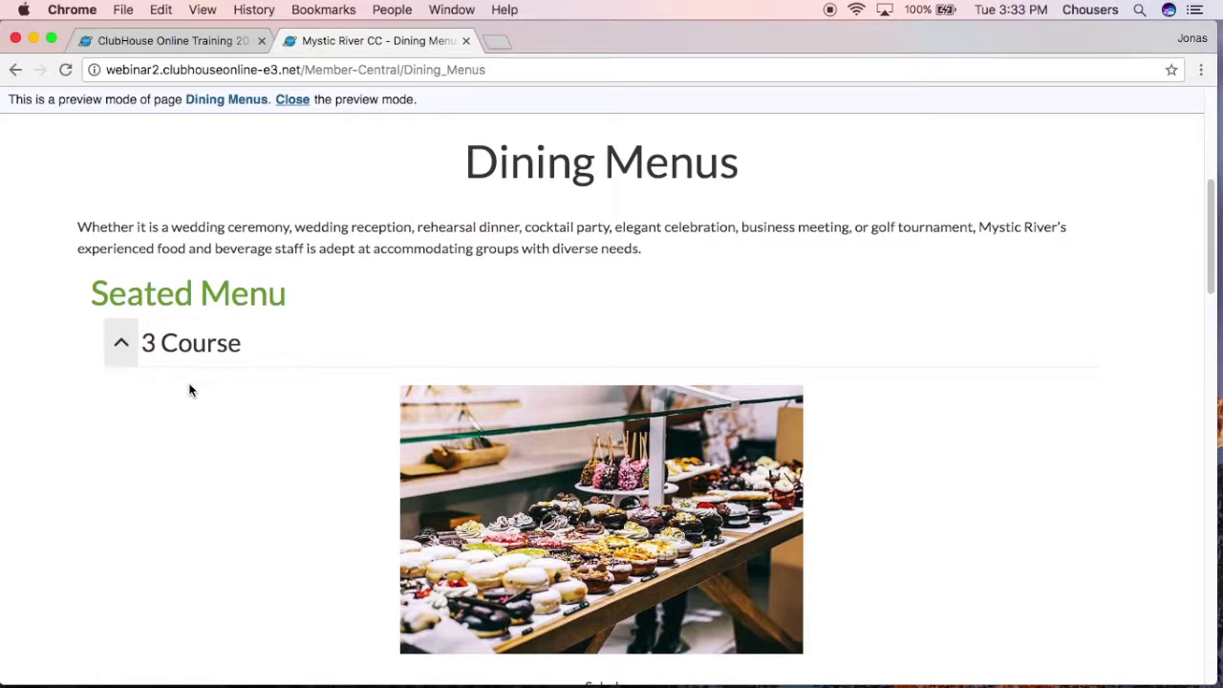
scroll(189, 392, down, 5)
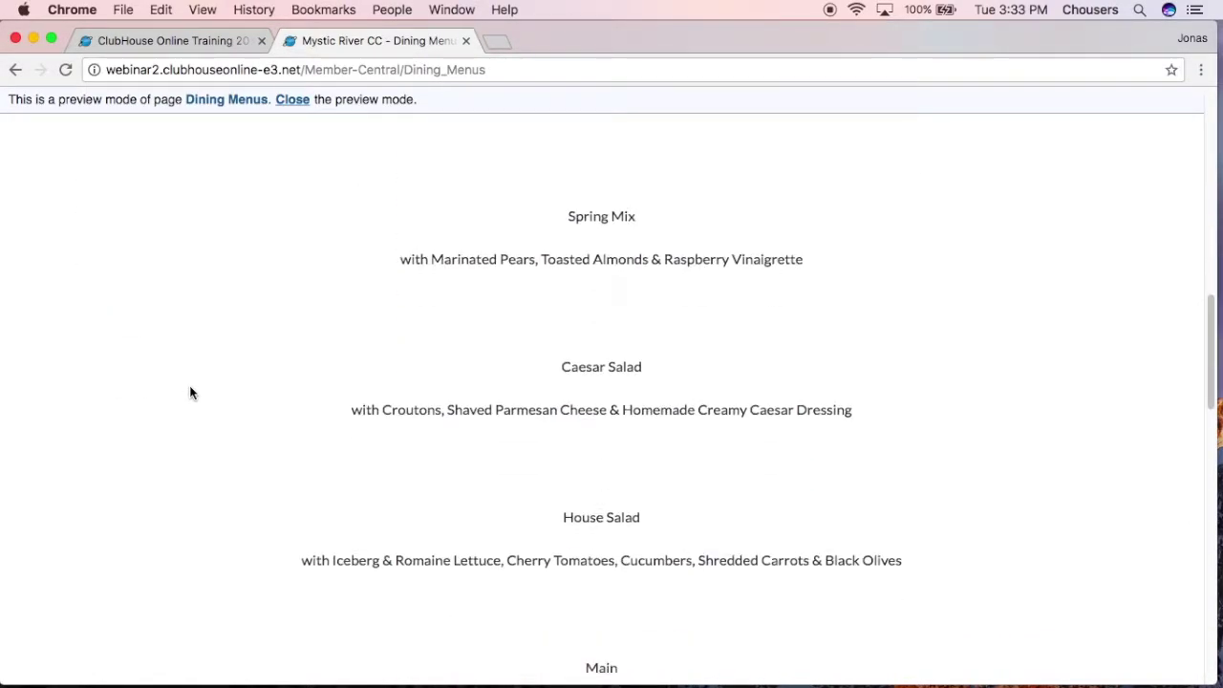
scroll(185, 509, up, 8)
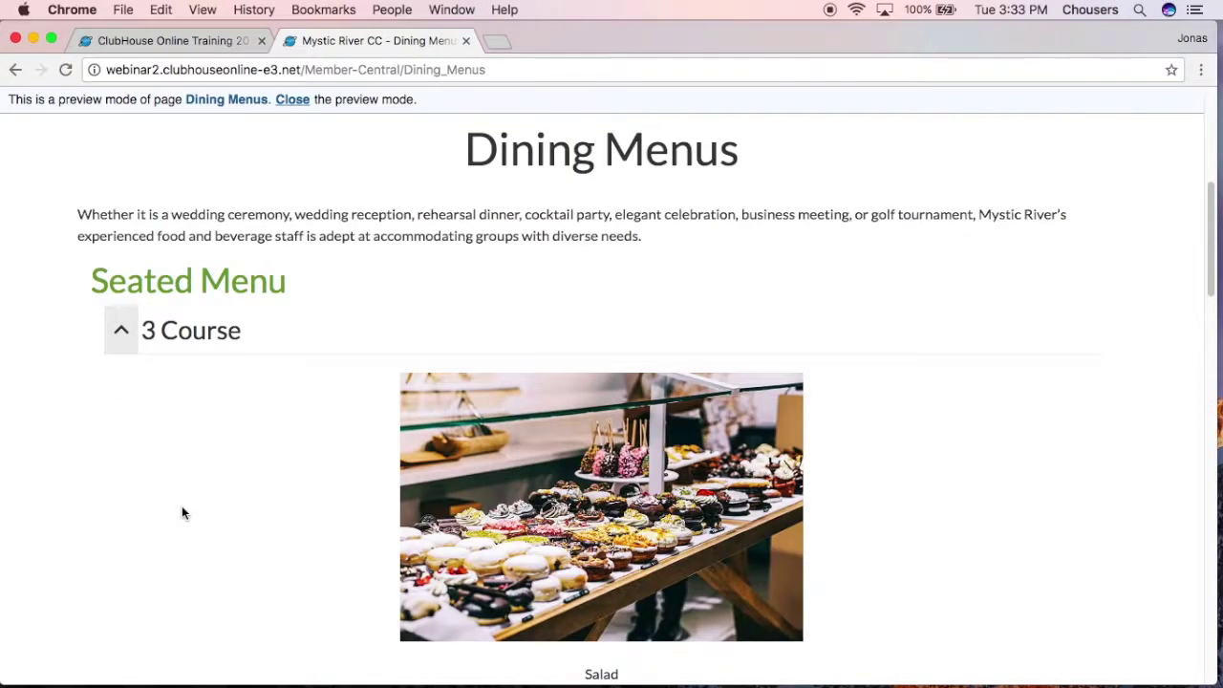
click(175, 330)
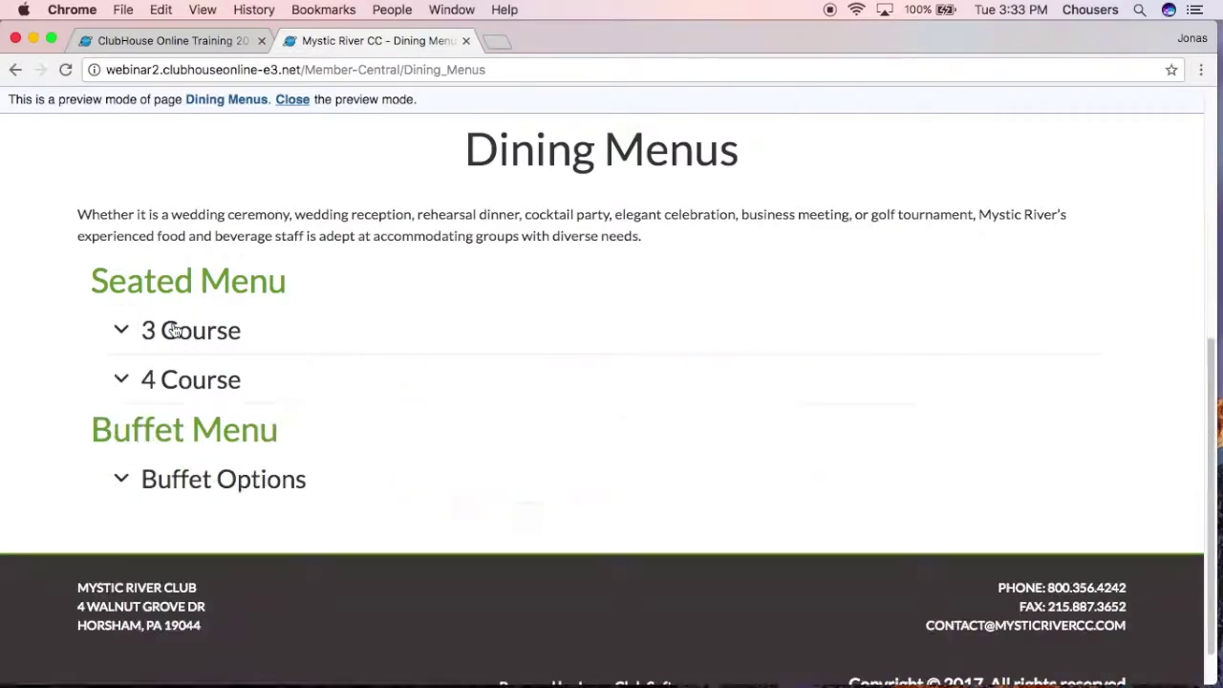